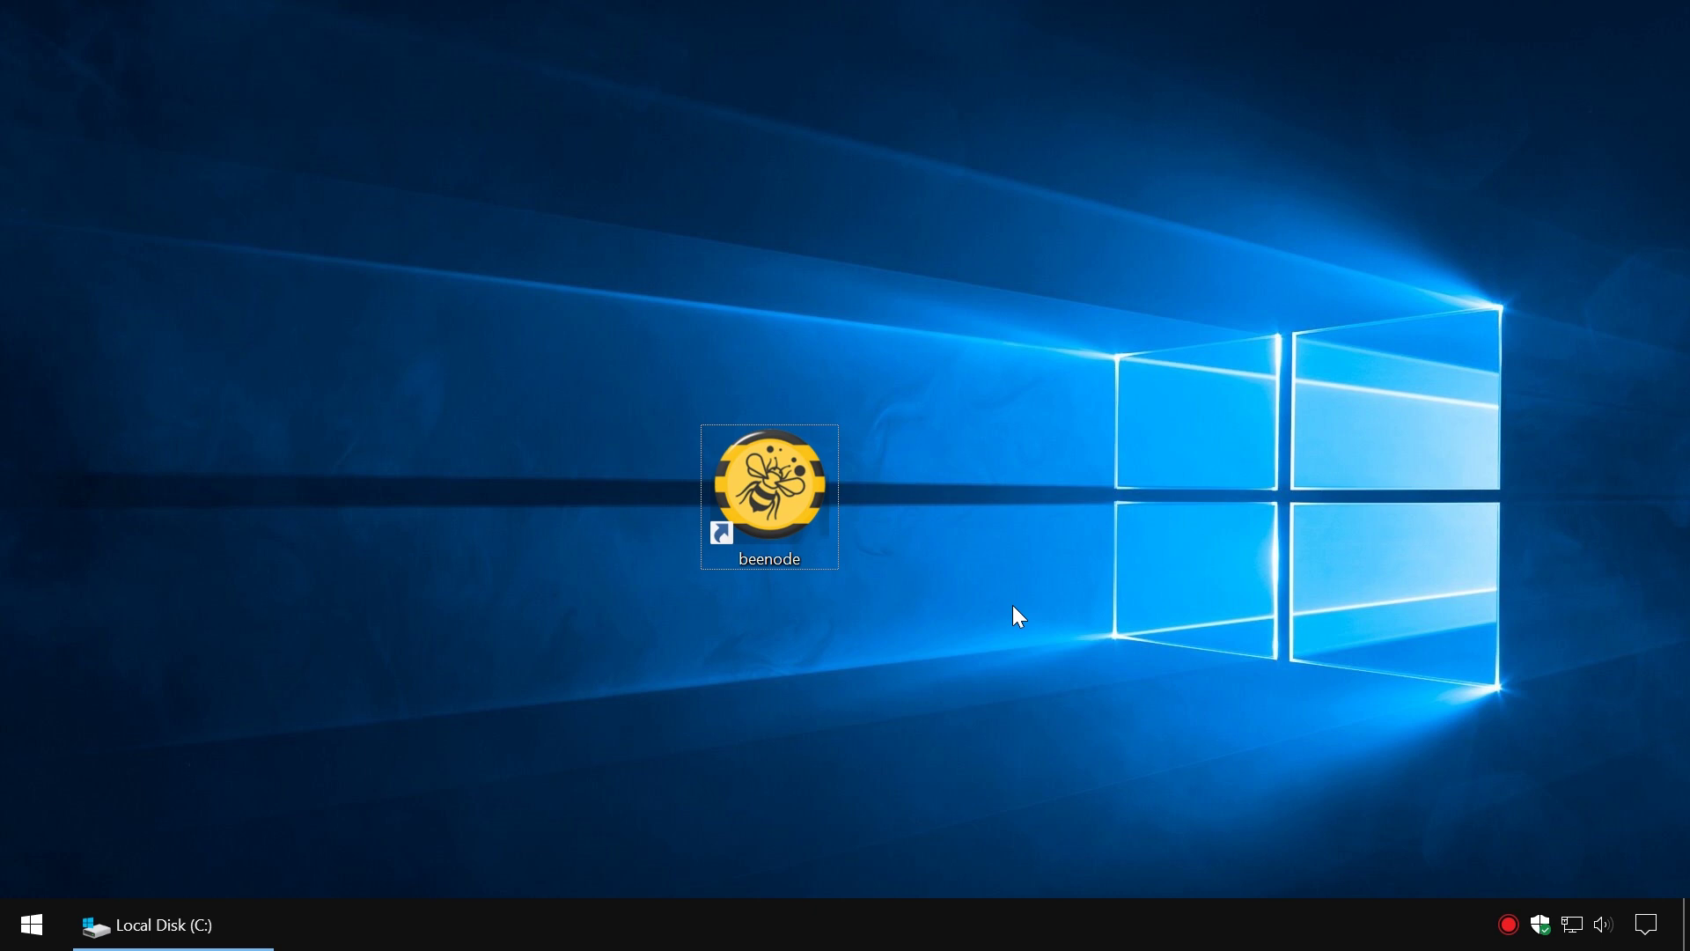
Launch Beenode Core and accept 'Use the default data directory' in the Welcome dialog
{"action": "double_click", "coordinate": [776, 482]}
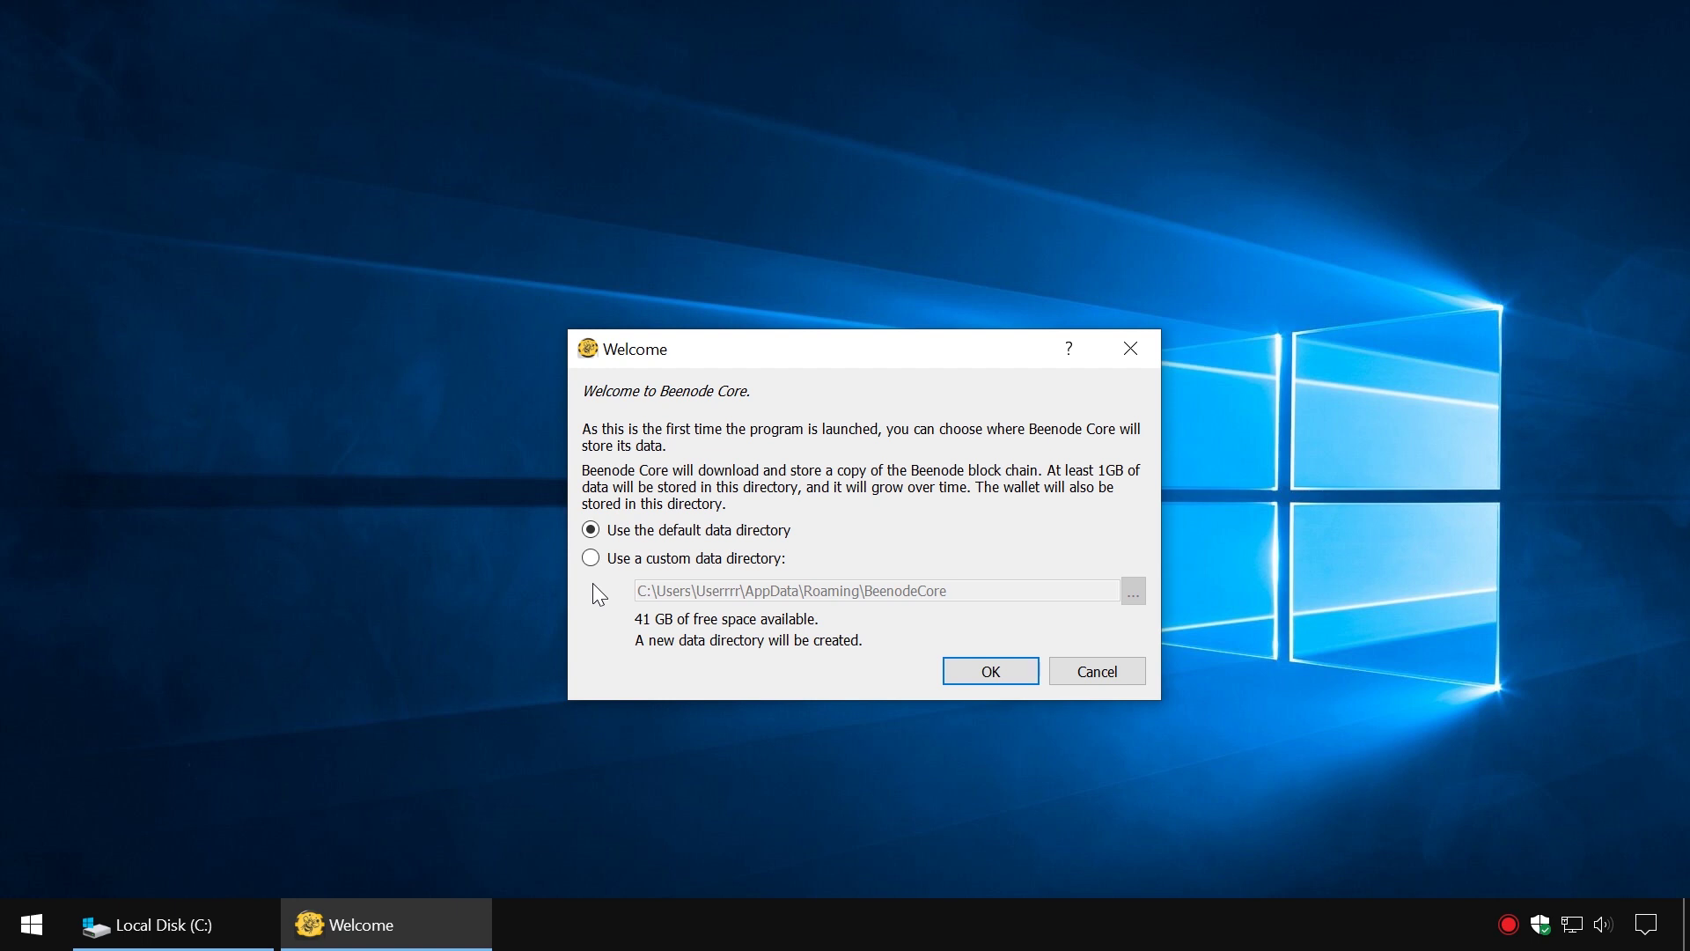
{"action": "left_click", "coordinate": [590, 558]}
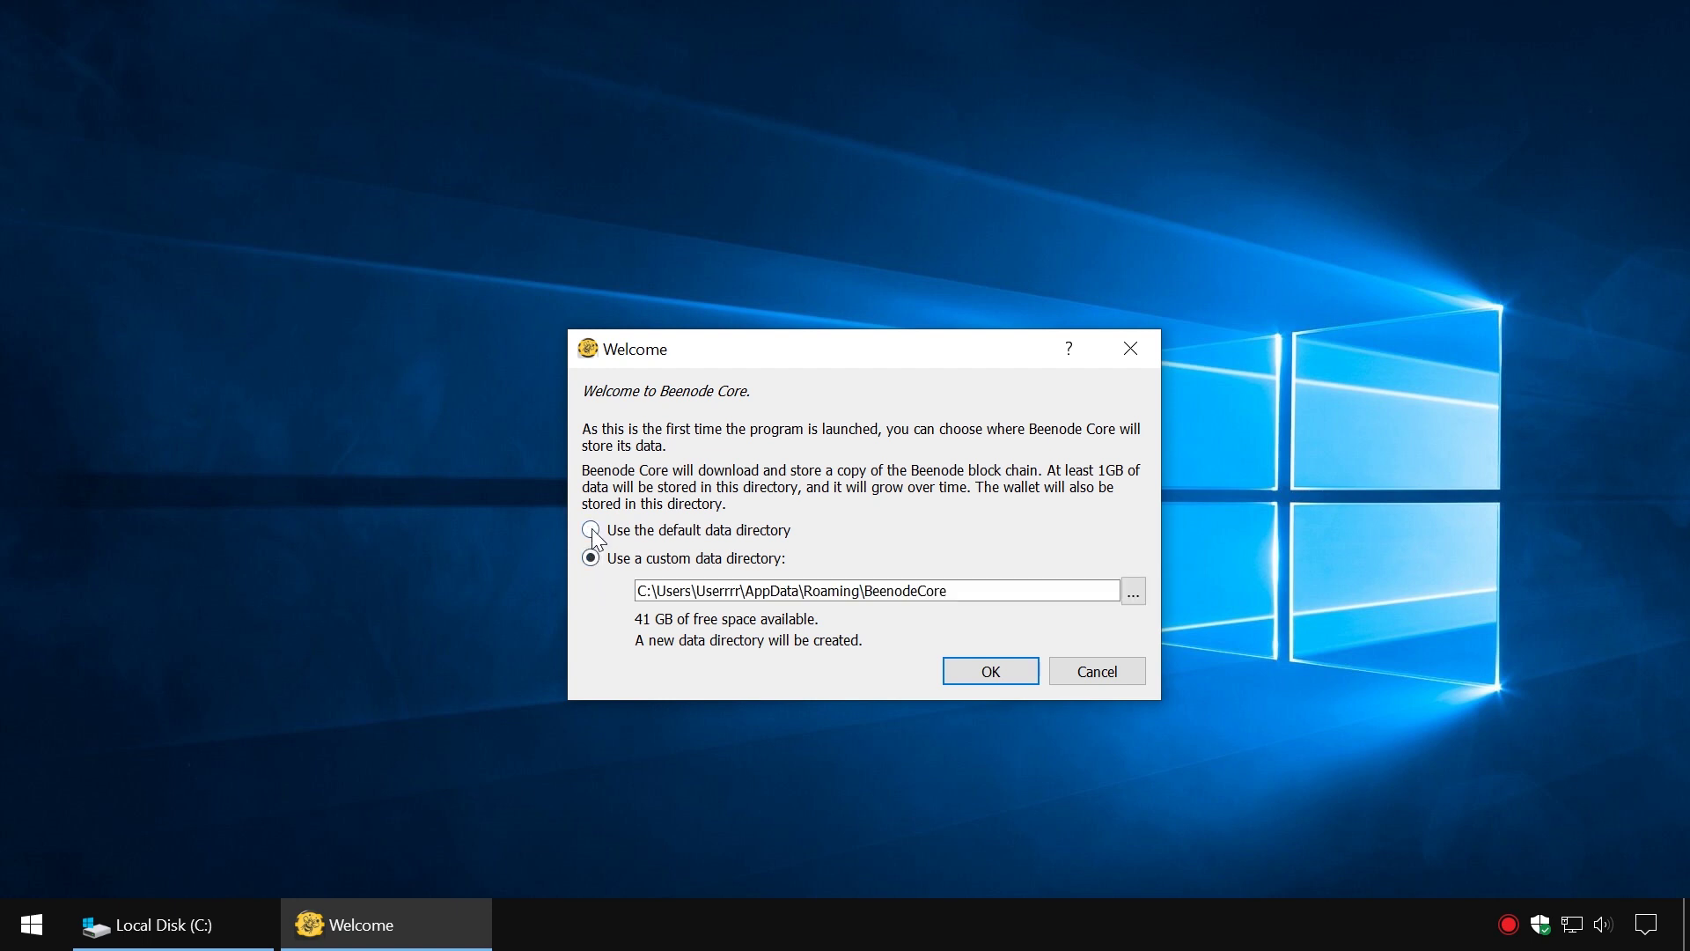
{"action": "left_click", "coordinate": [593, 533]}
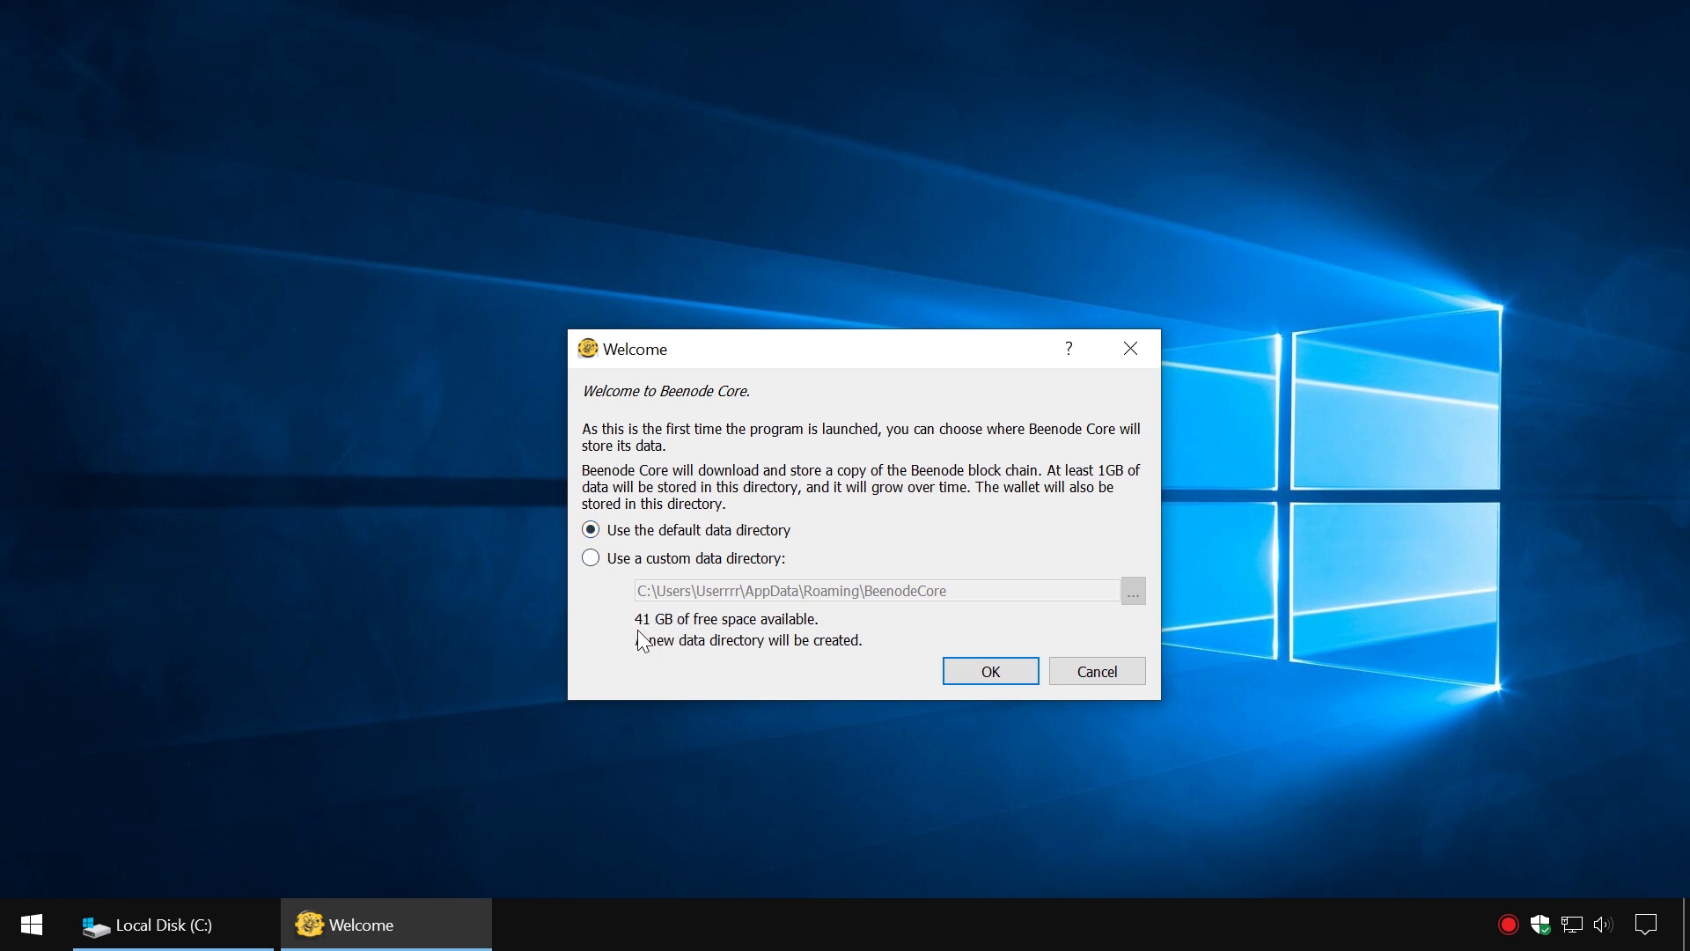
{"action": "left_click", "coordinate": [1000, 672]}
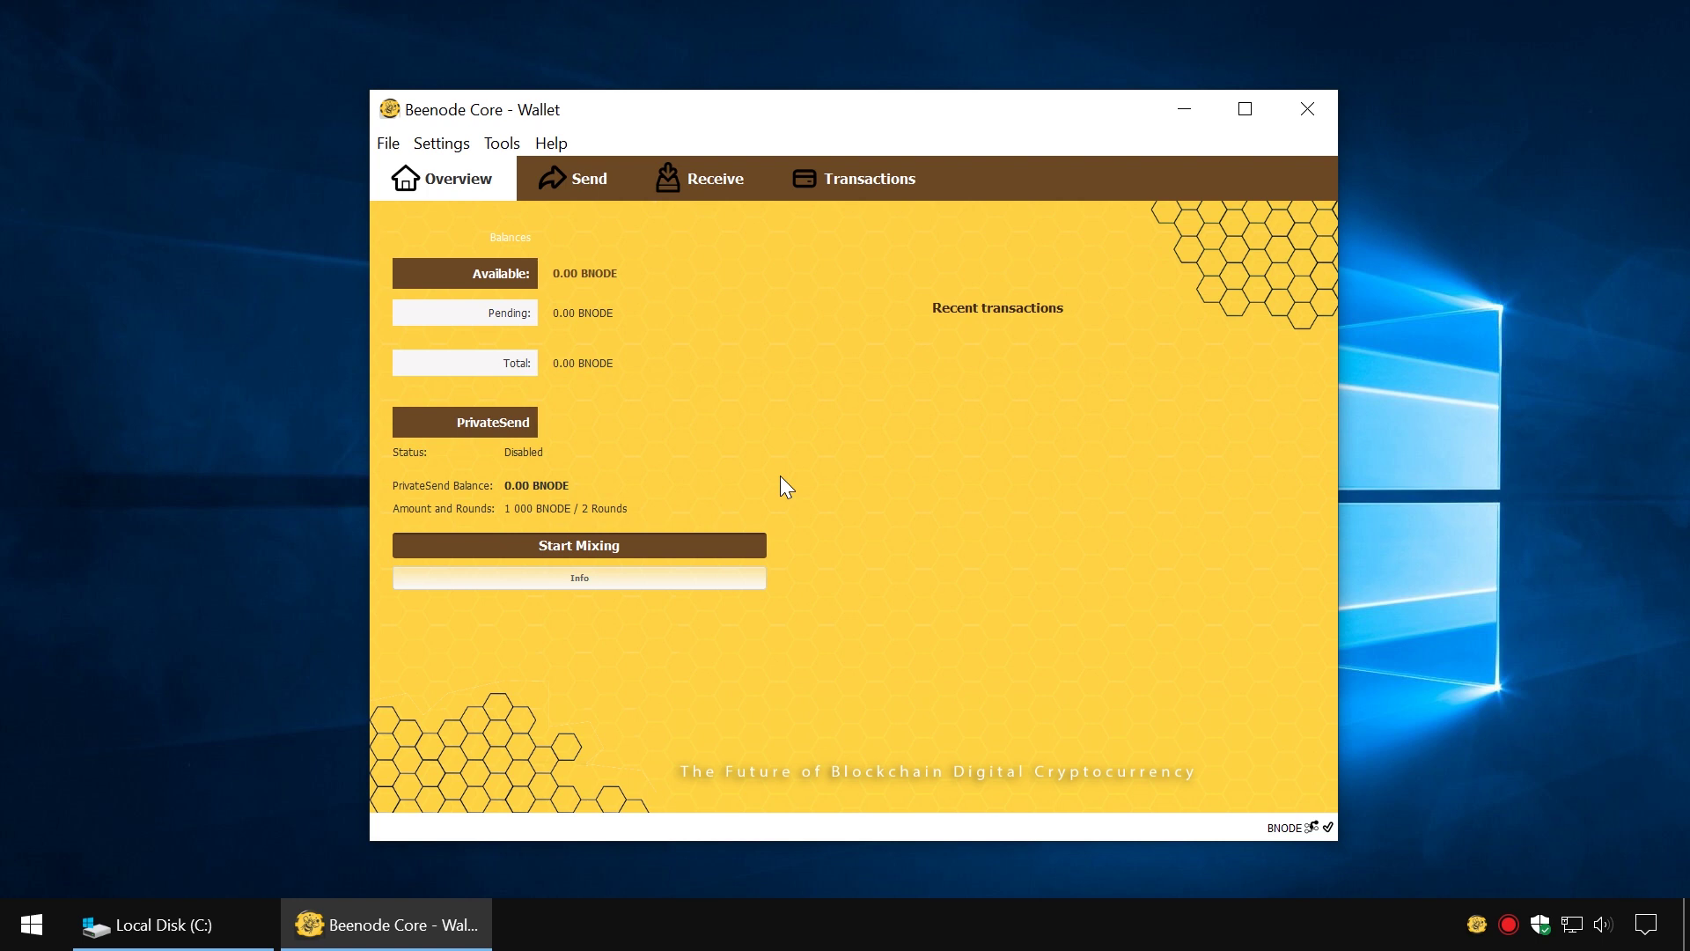
Enable 'Map port using UPnP' in the Network options and save the settings
{"action": "left_click", "coordinate": [441, 142]}
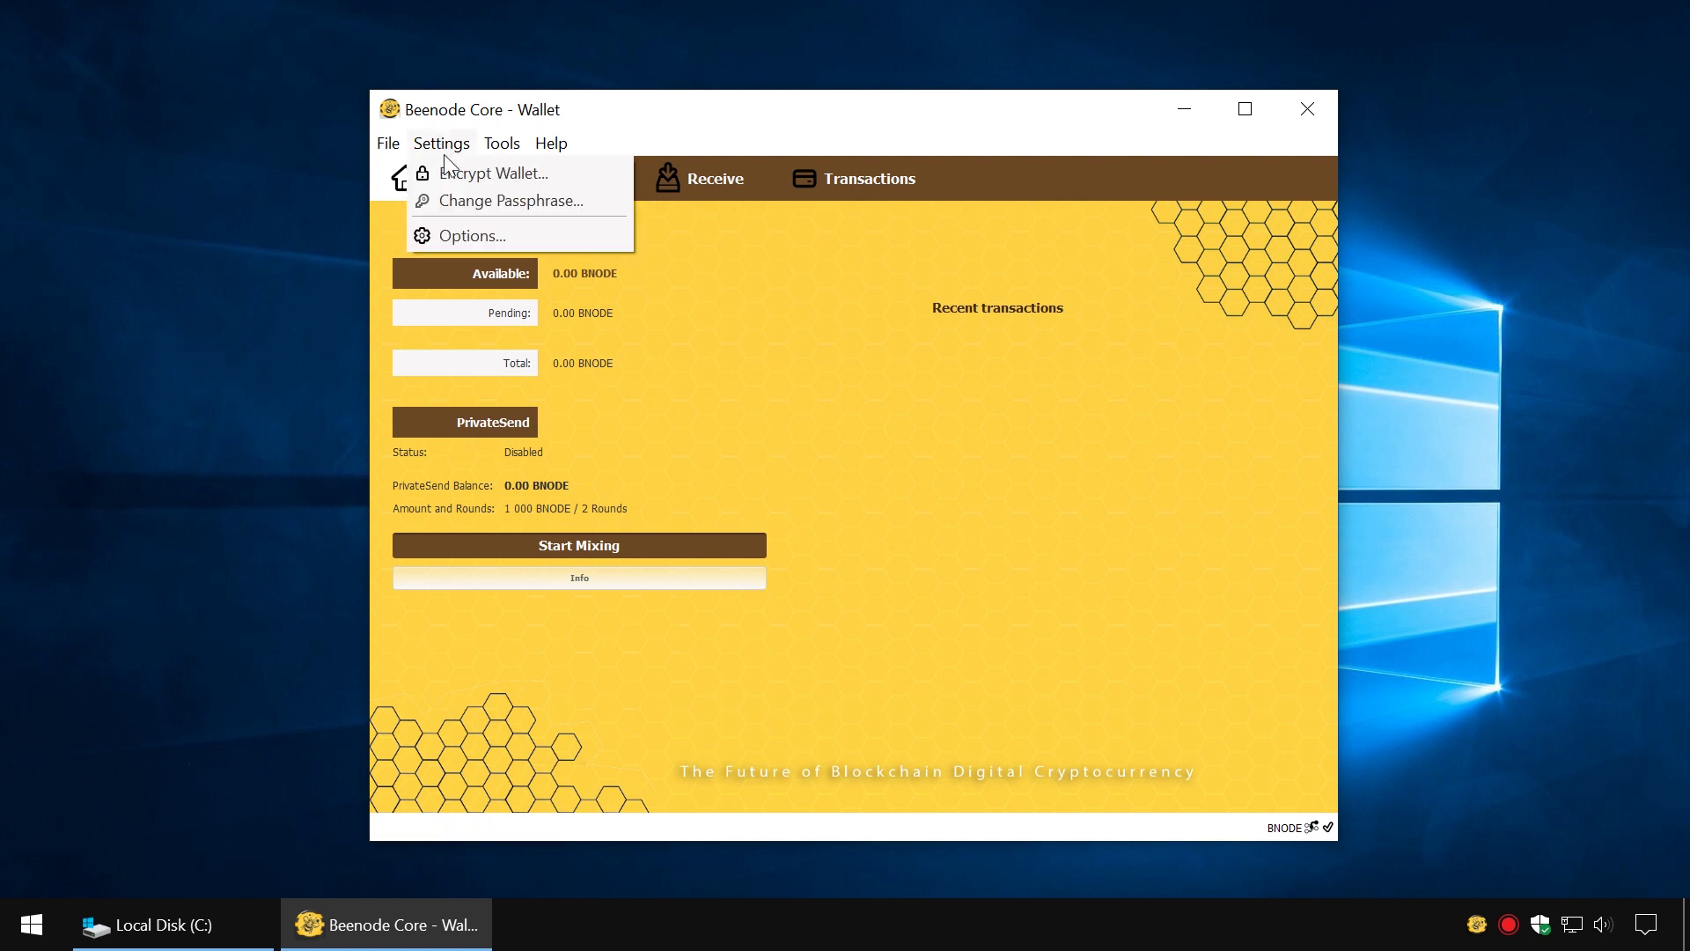
{"action": "left_click", "coordinate": [469, 231]}
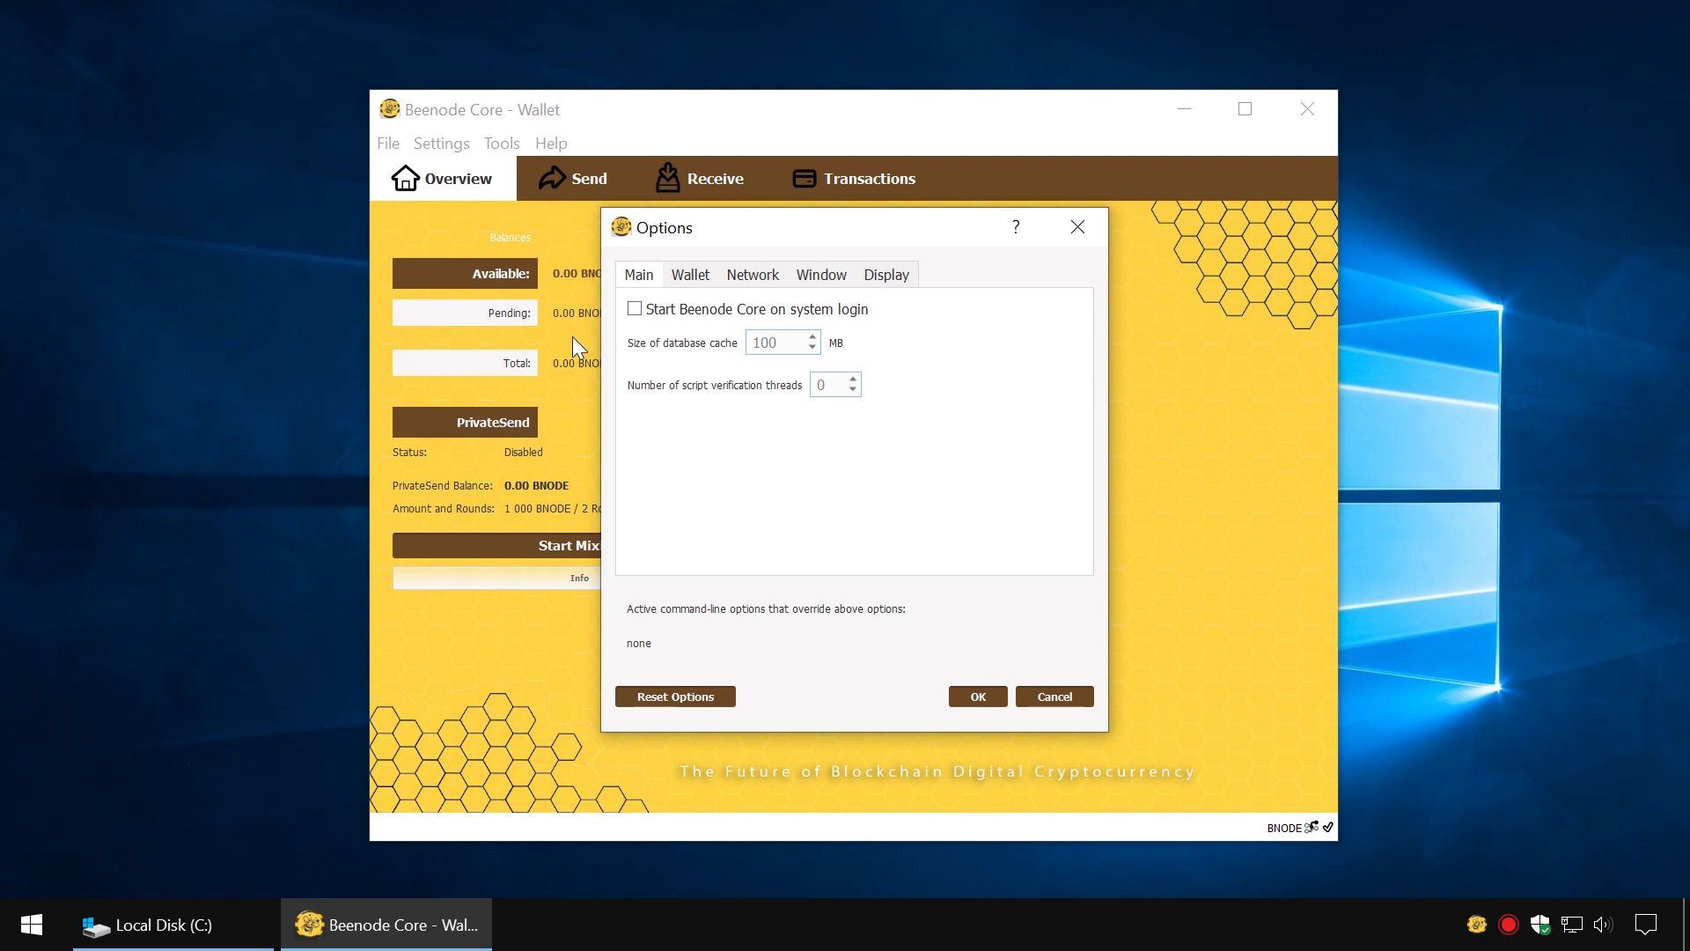
{"action": "left_click", "coordinate": [752, 276]}
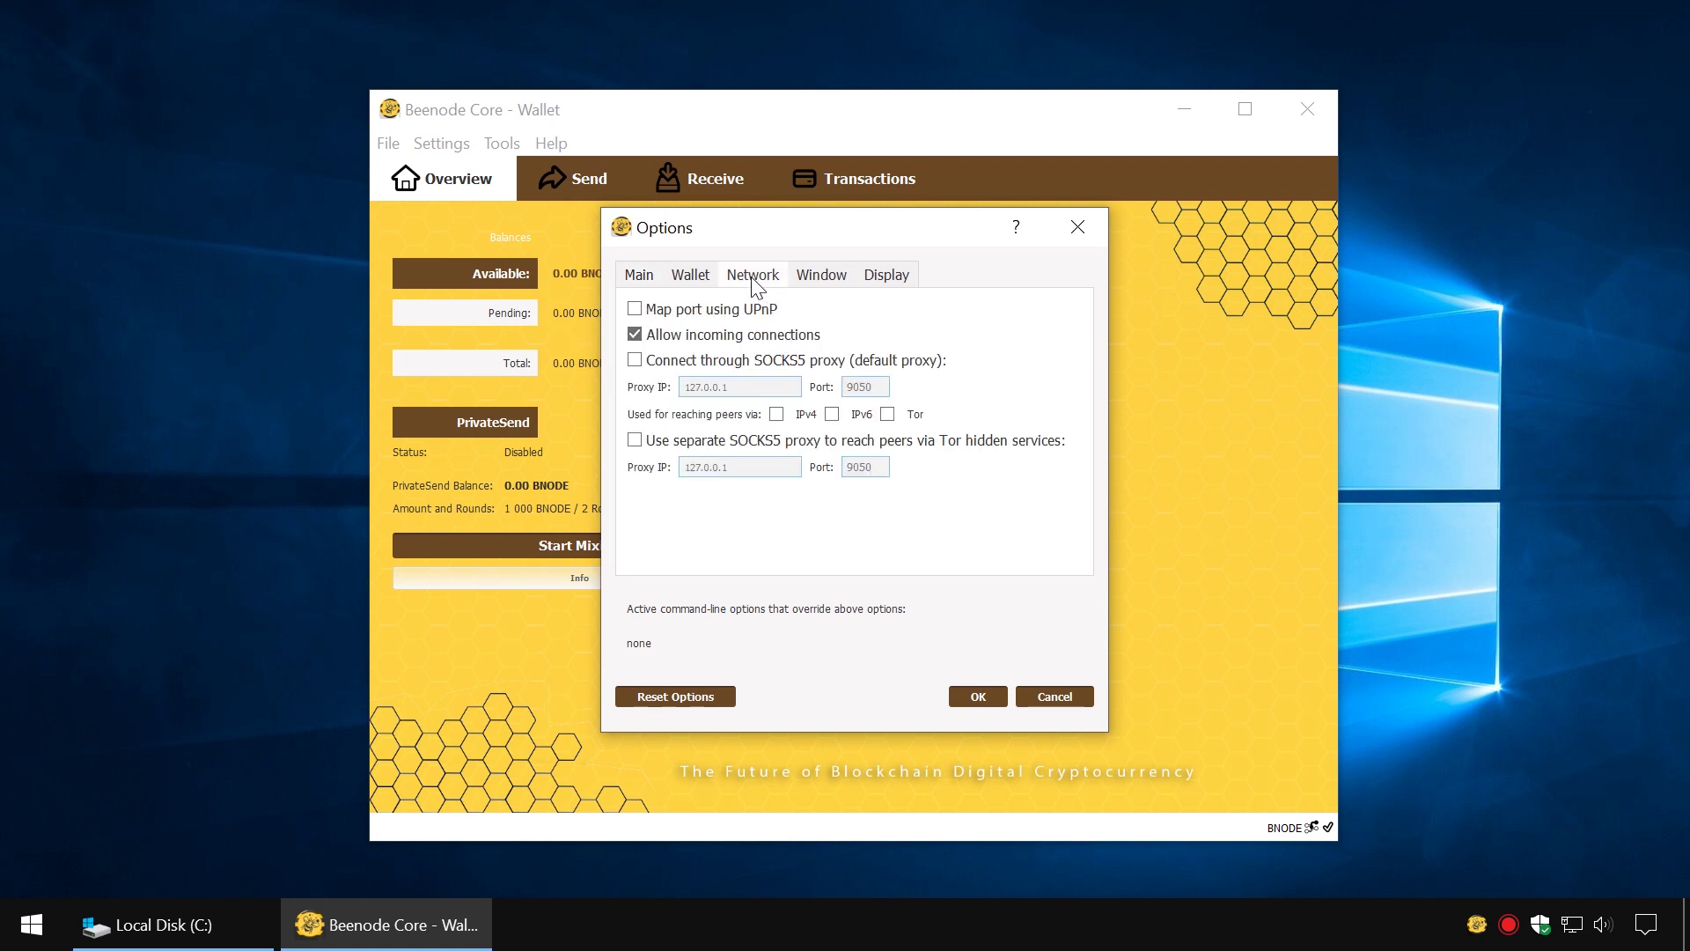
{"action": "left_click", "coordinate": [636, 309]}
{"action": "left_click", "coordinate": [978, 697]}
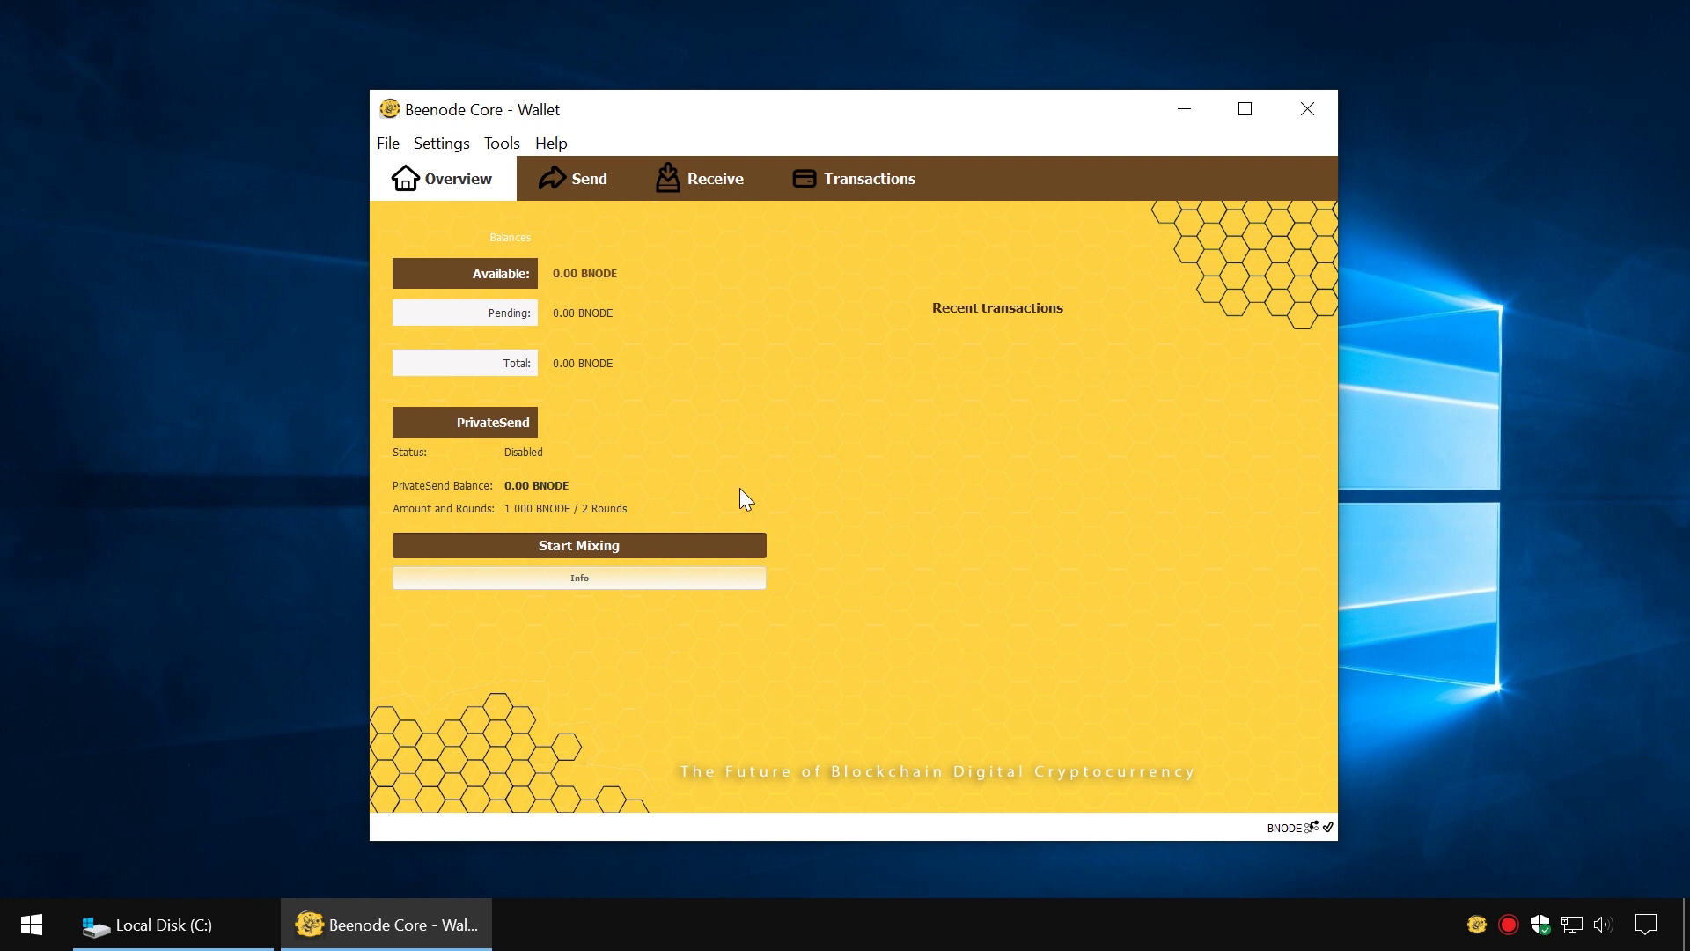
Encrypt the wallet with a new, repeated passphrase and confirm the encryption warning
{"action": "left_click", "coordinate": [442, 143]}
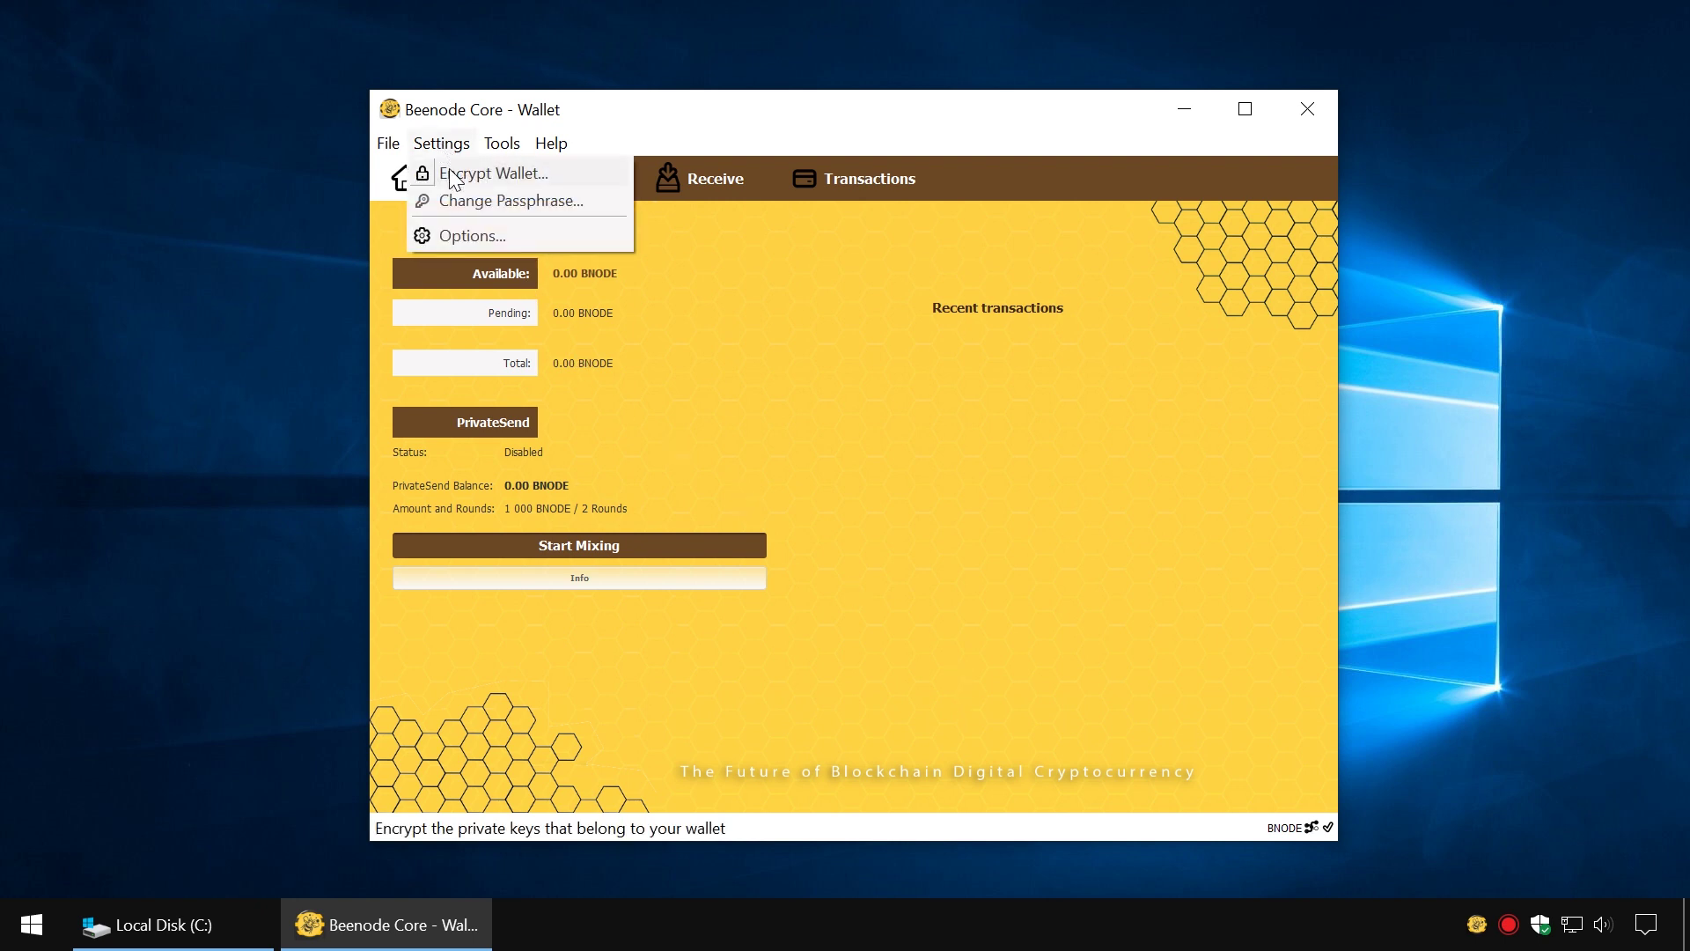
{"action": "left_click", "coordinate": [454, 183]}
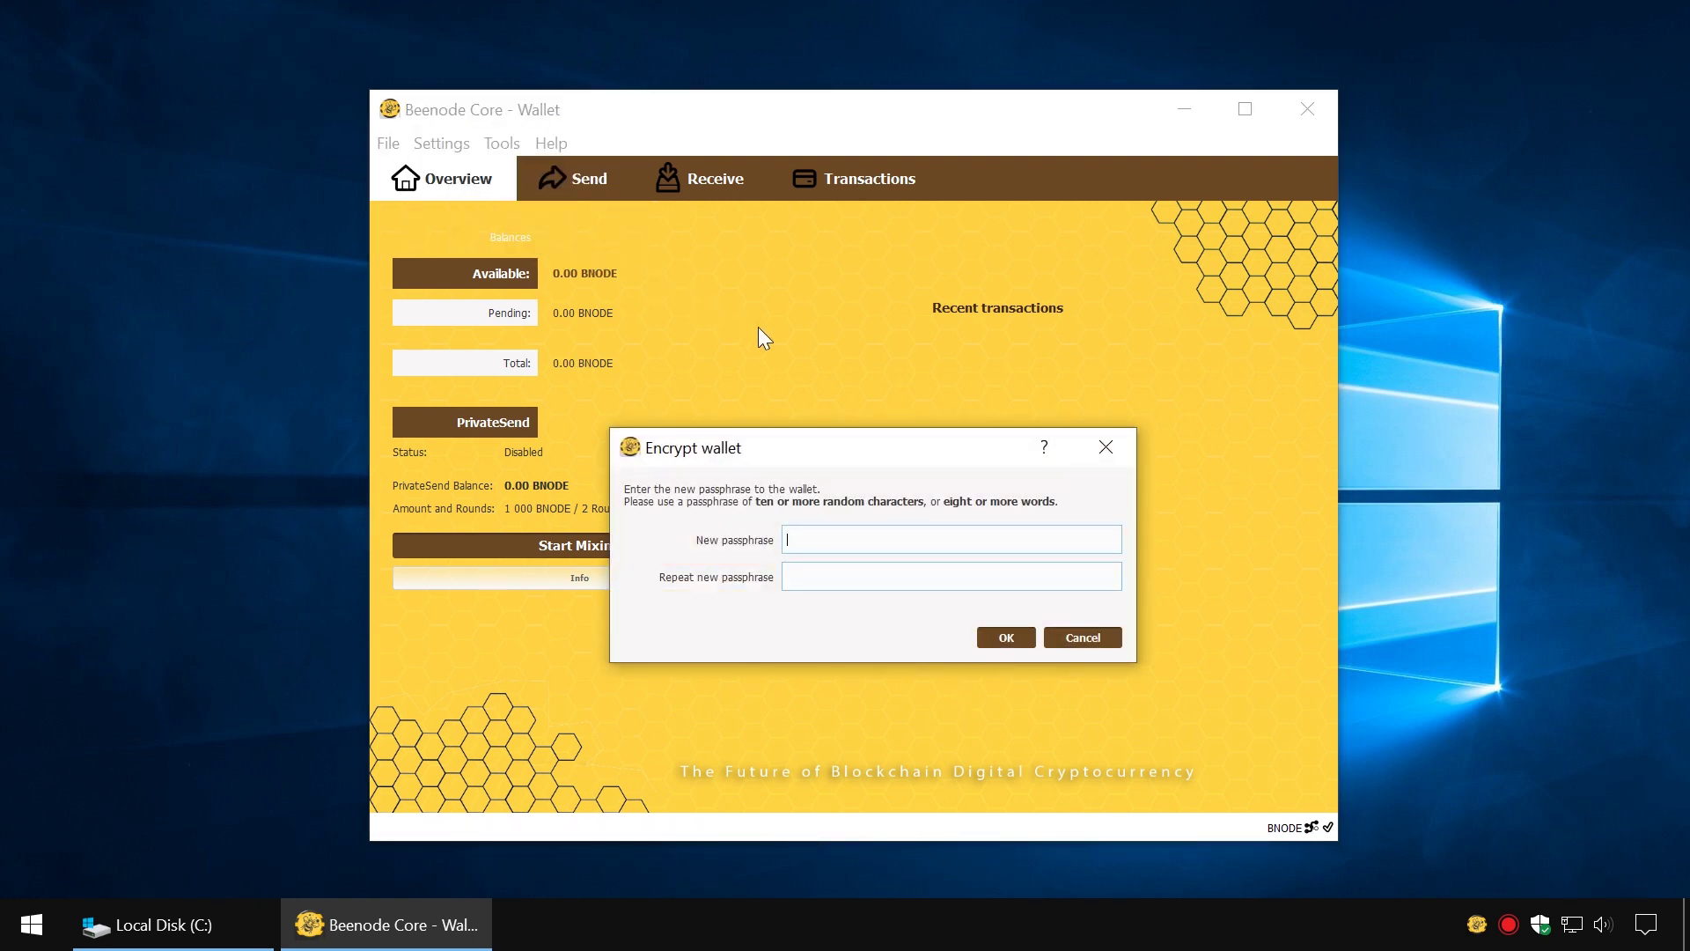
{"action": "type", "text": "*"}
{"action": "type", "text": "****"}
{"action": "type", "text": "**"}
{"action": "left_click", "coordinate": [1007, 636]}
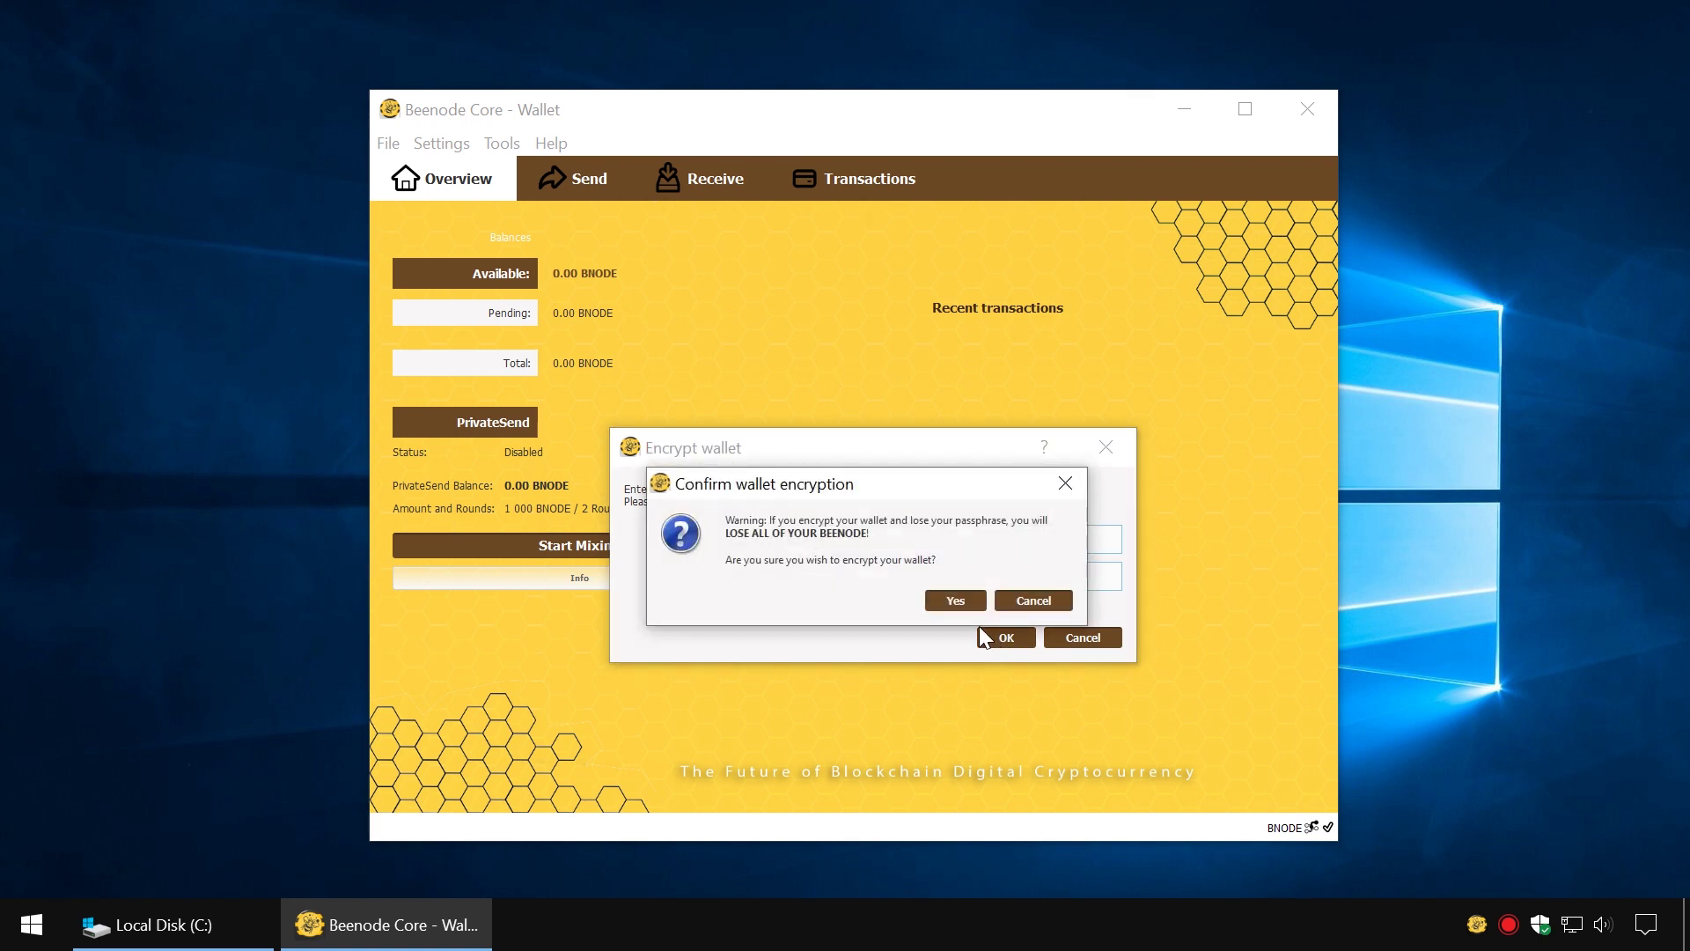
{"action": "left_click", "coordinate": [956, 601]}
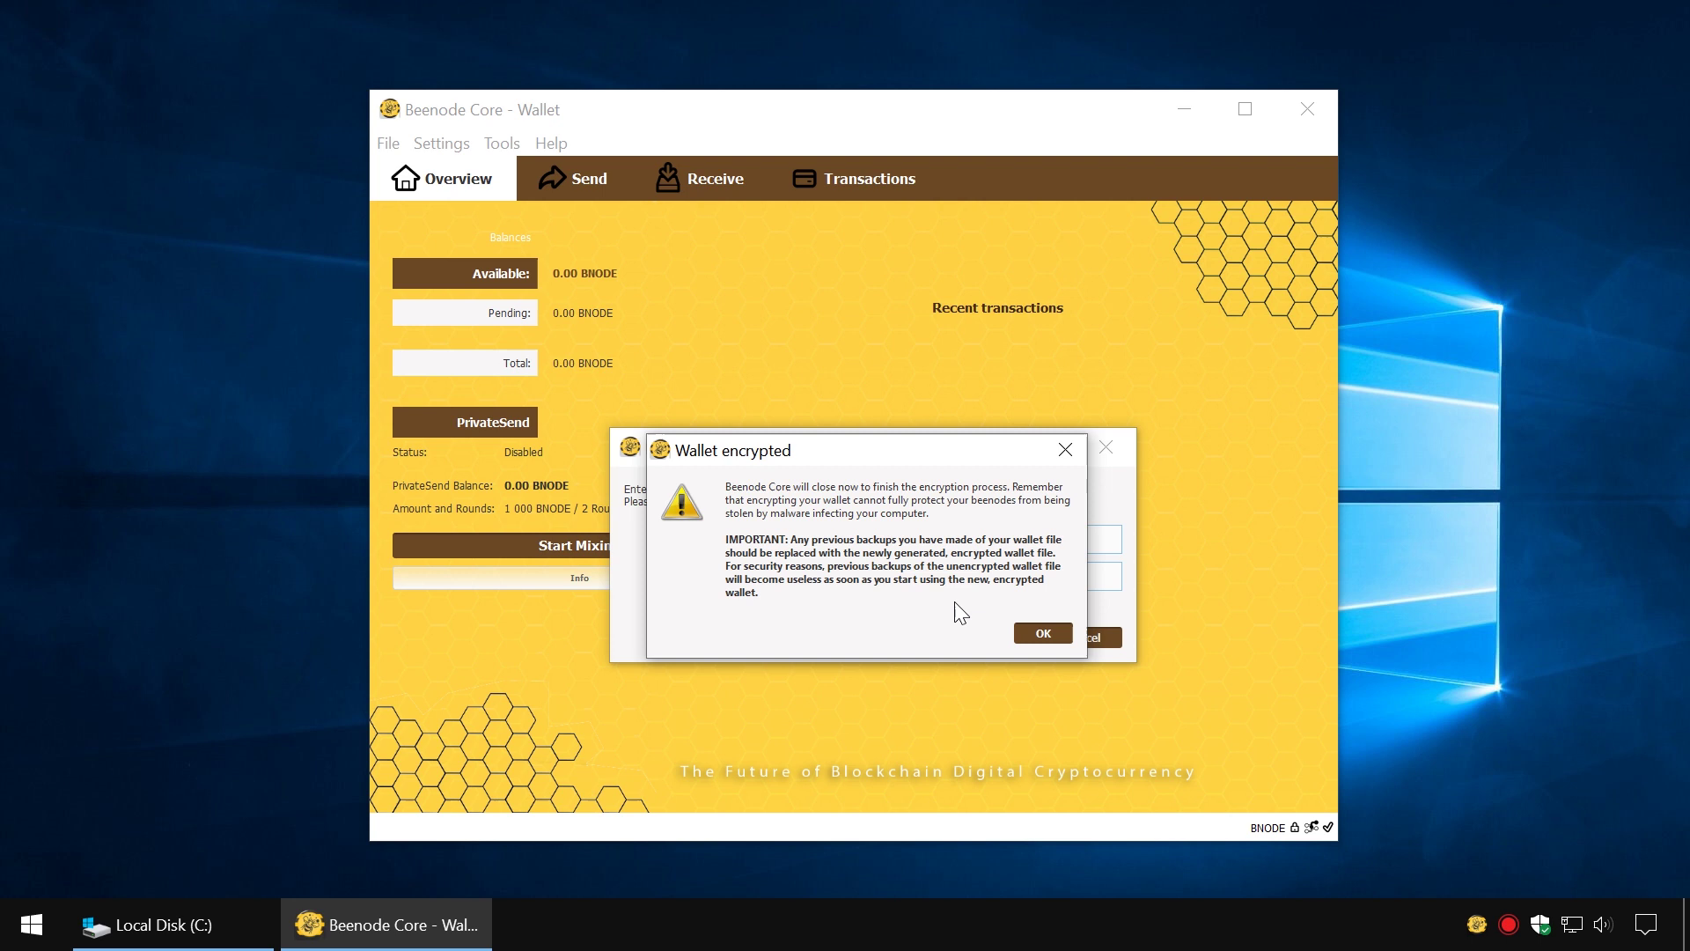
Acknowledge the 'Wallet encrypted' message, then relaunch Beenode Core from the desktop shortcut
{"action": "left_click", "coordinate": [1047, 640]}
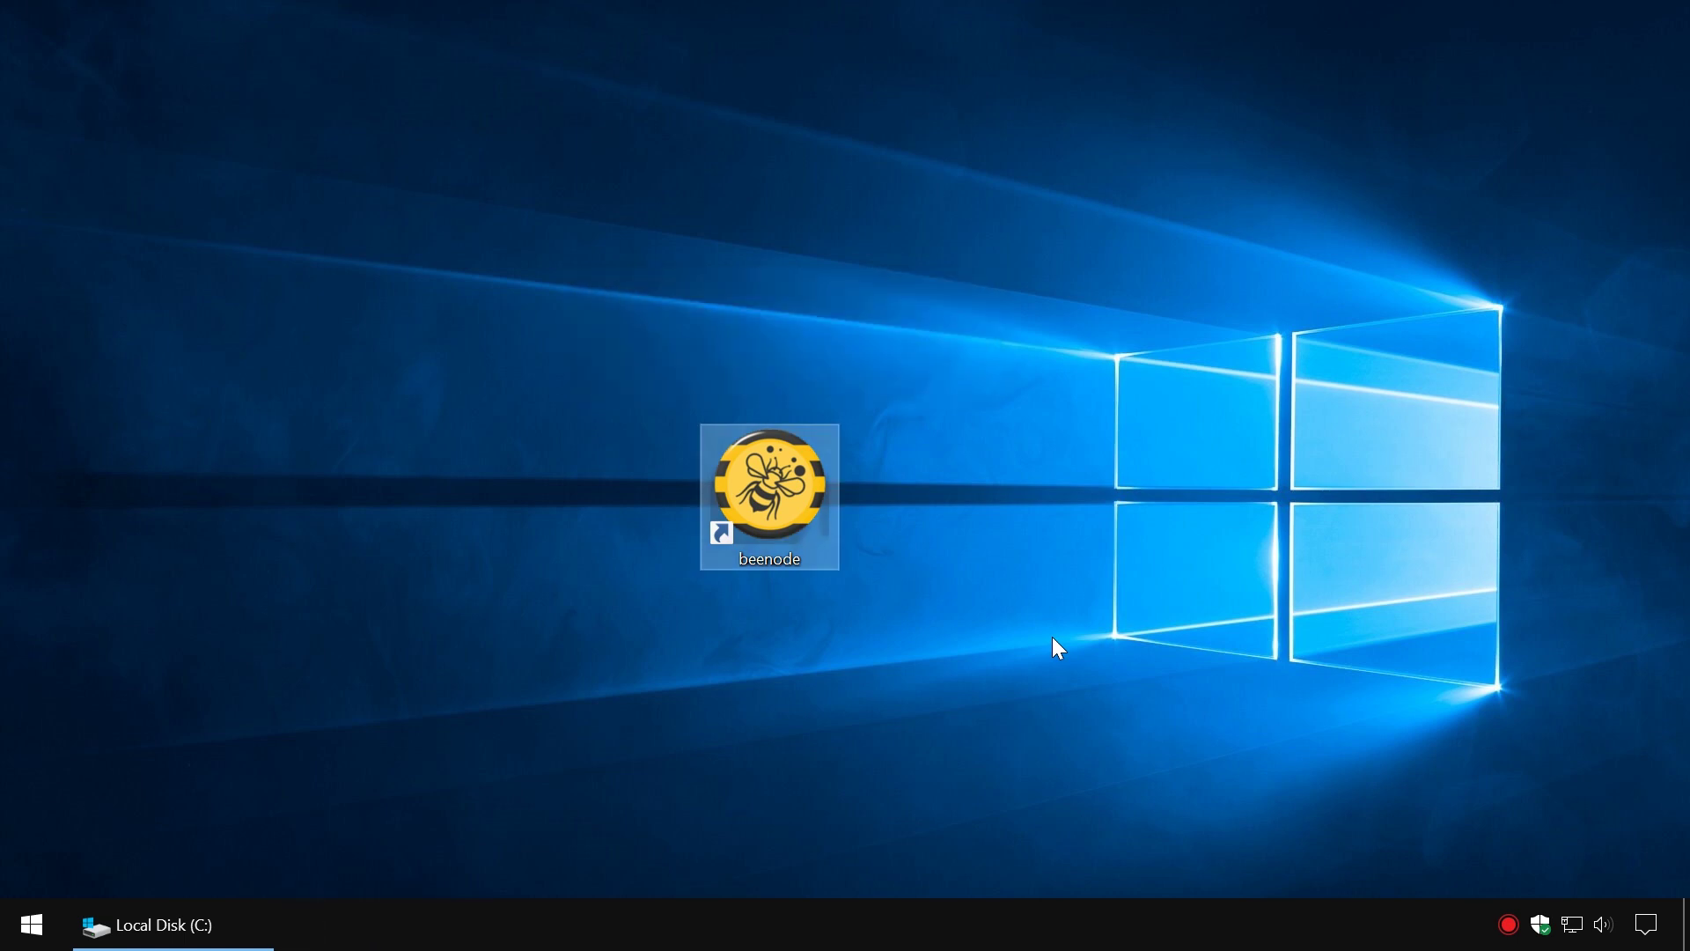
{"action": "double_click", "coordinate": [791, 495]}
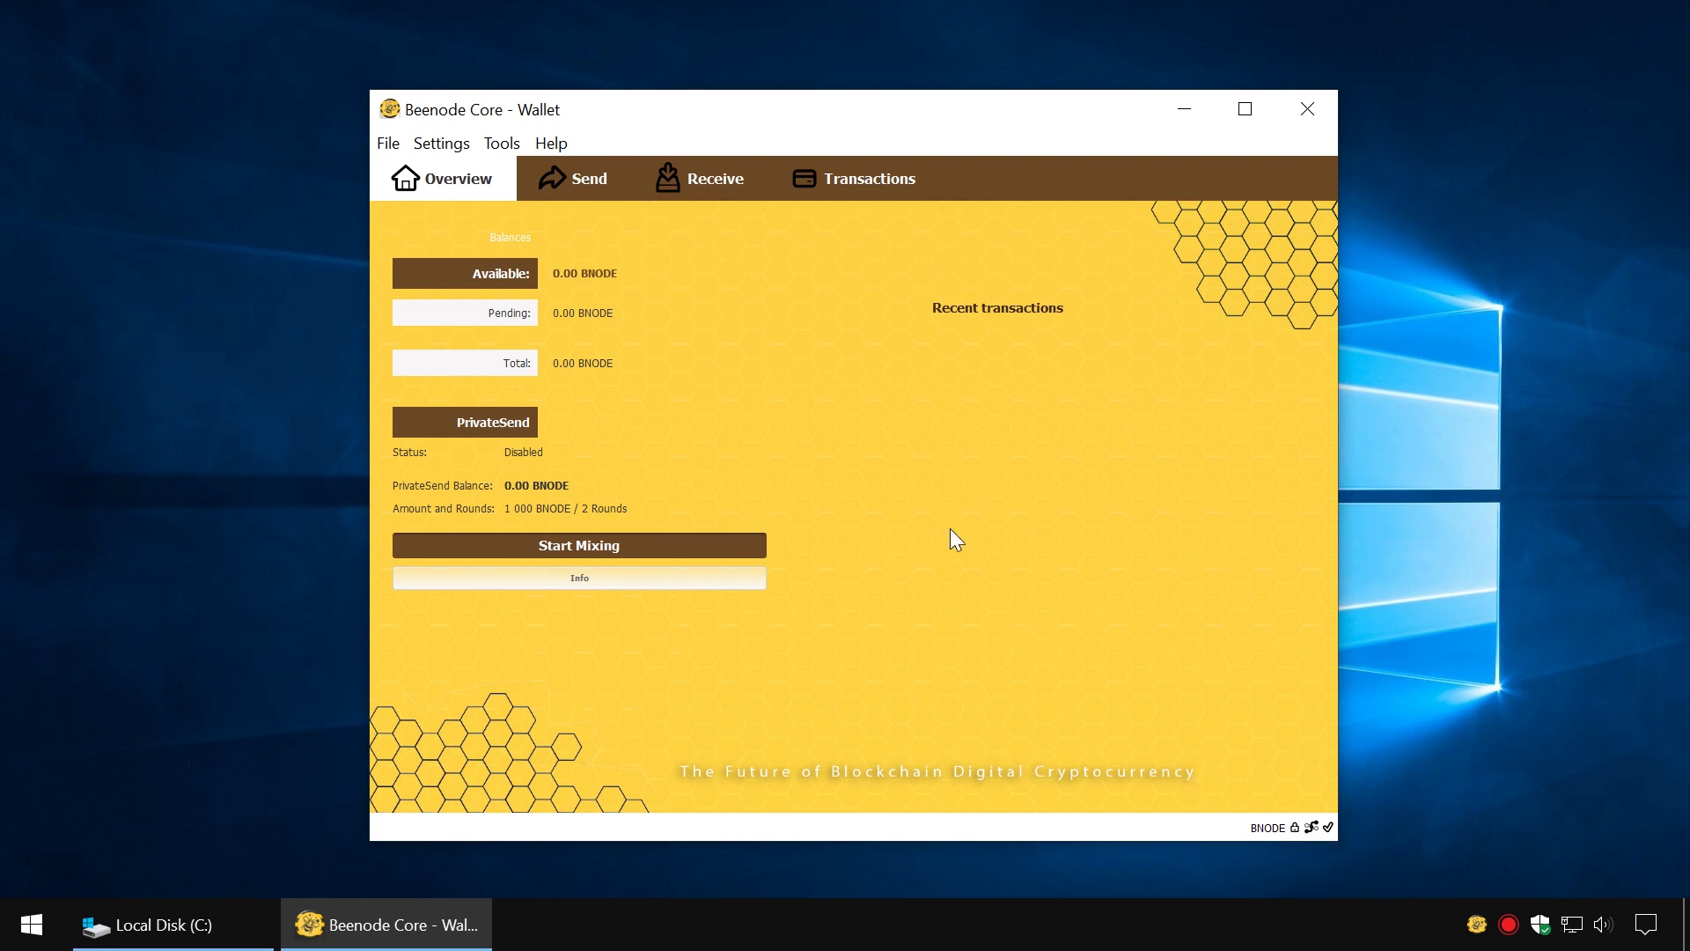
Unlock the wallet through Settings > Unlock Wallet by entering its passphrase
{"action": "left_click", "coordinate": [445, 142]}
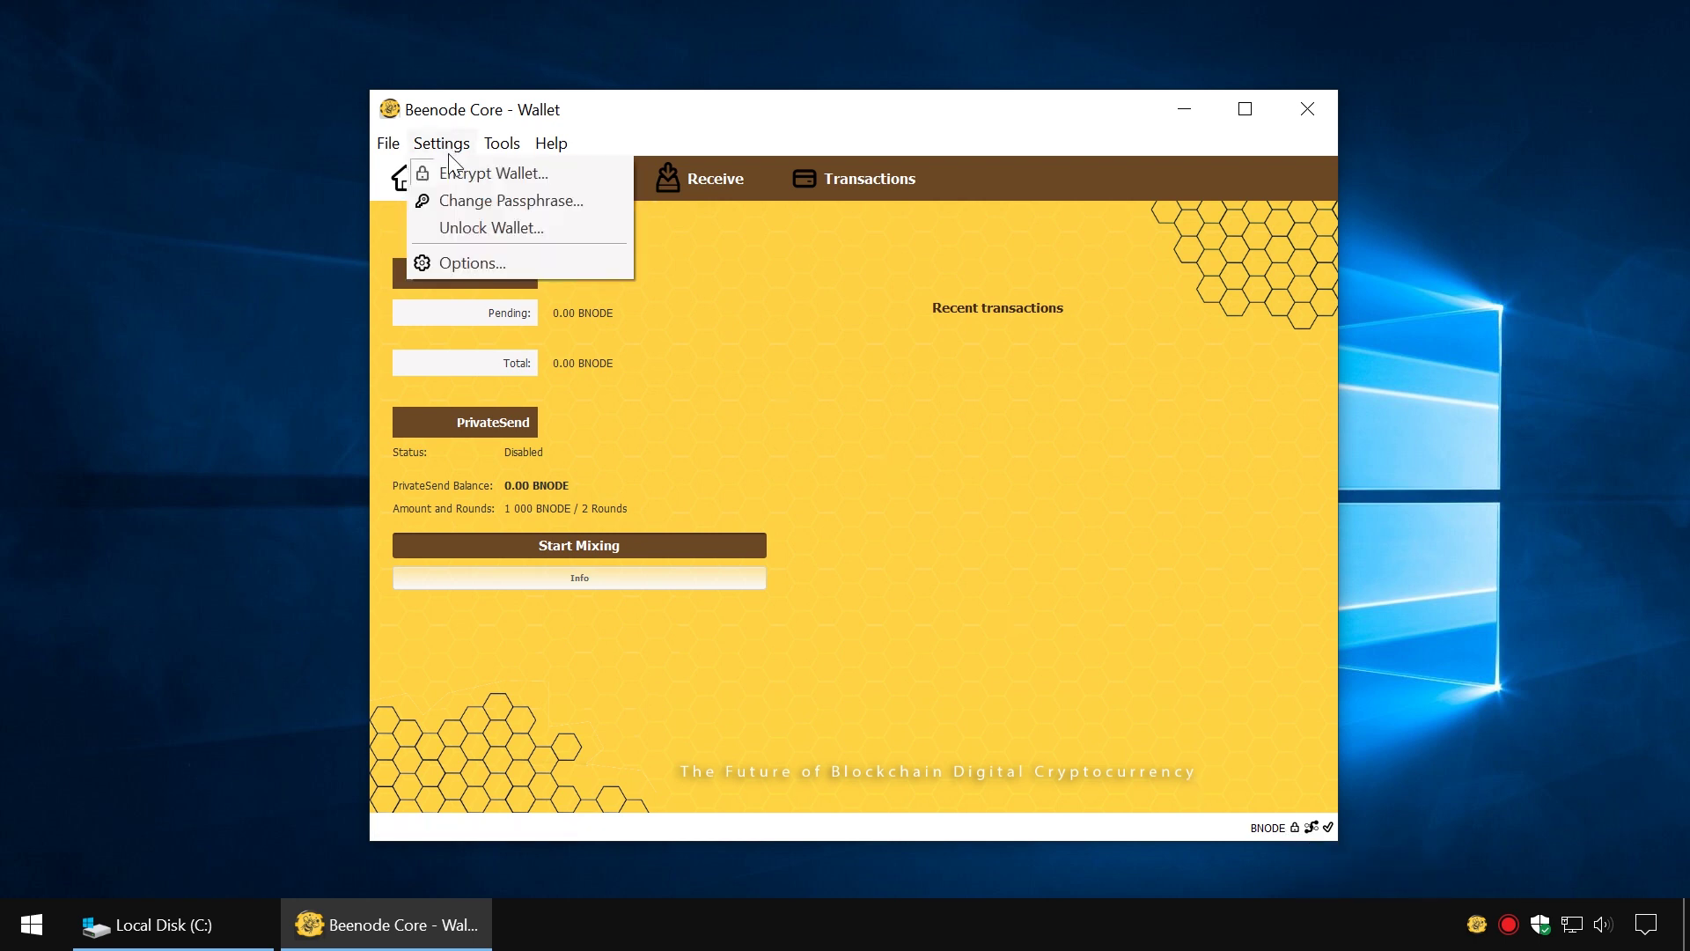
{"action": "left_click", "coordinate": [473, 226]}
{"action": "type", "text": "**"}
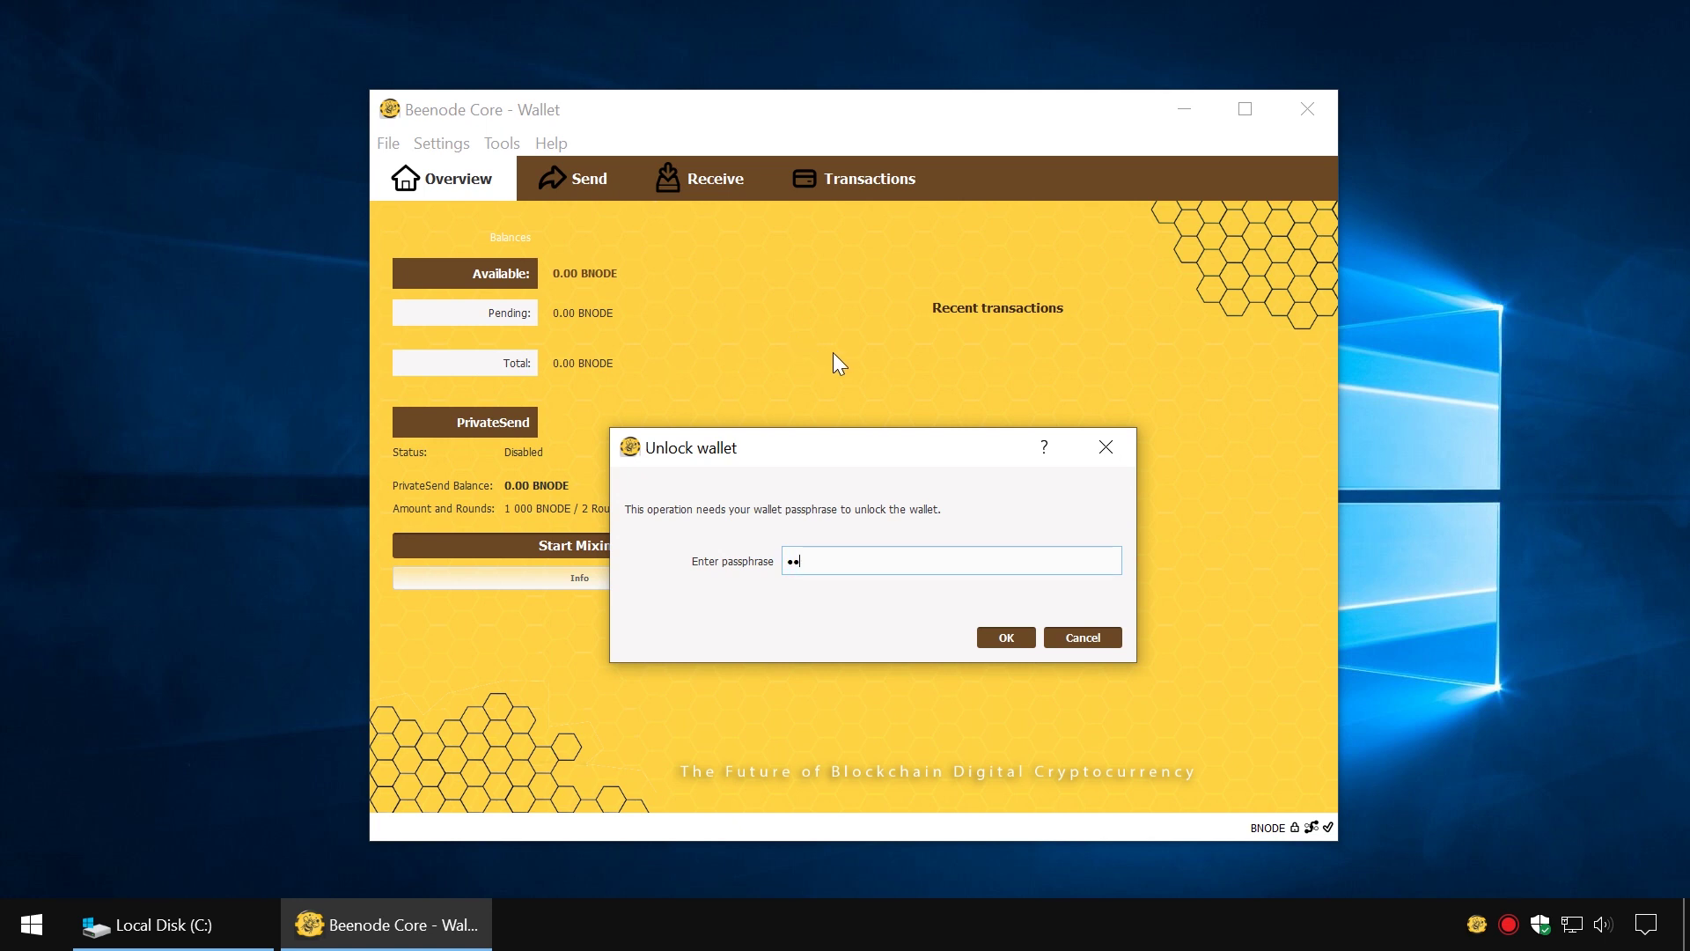
{"action": "type", "text": "****"}
{"action": "left_click", "coordinate": [1009, 638]}
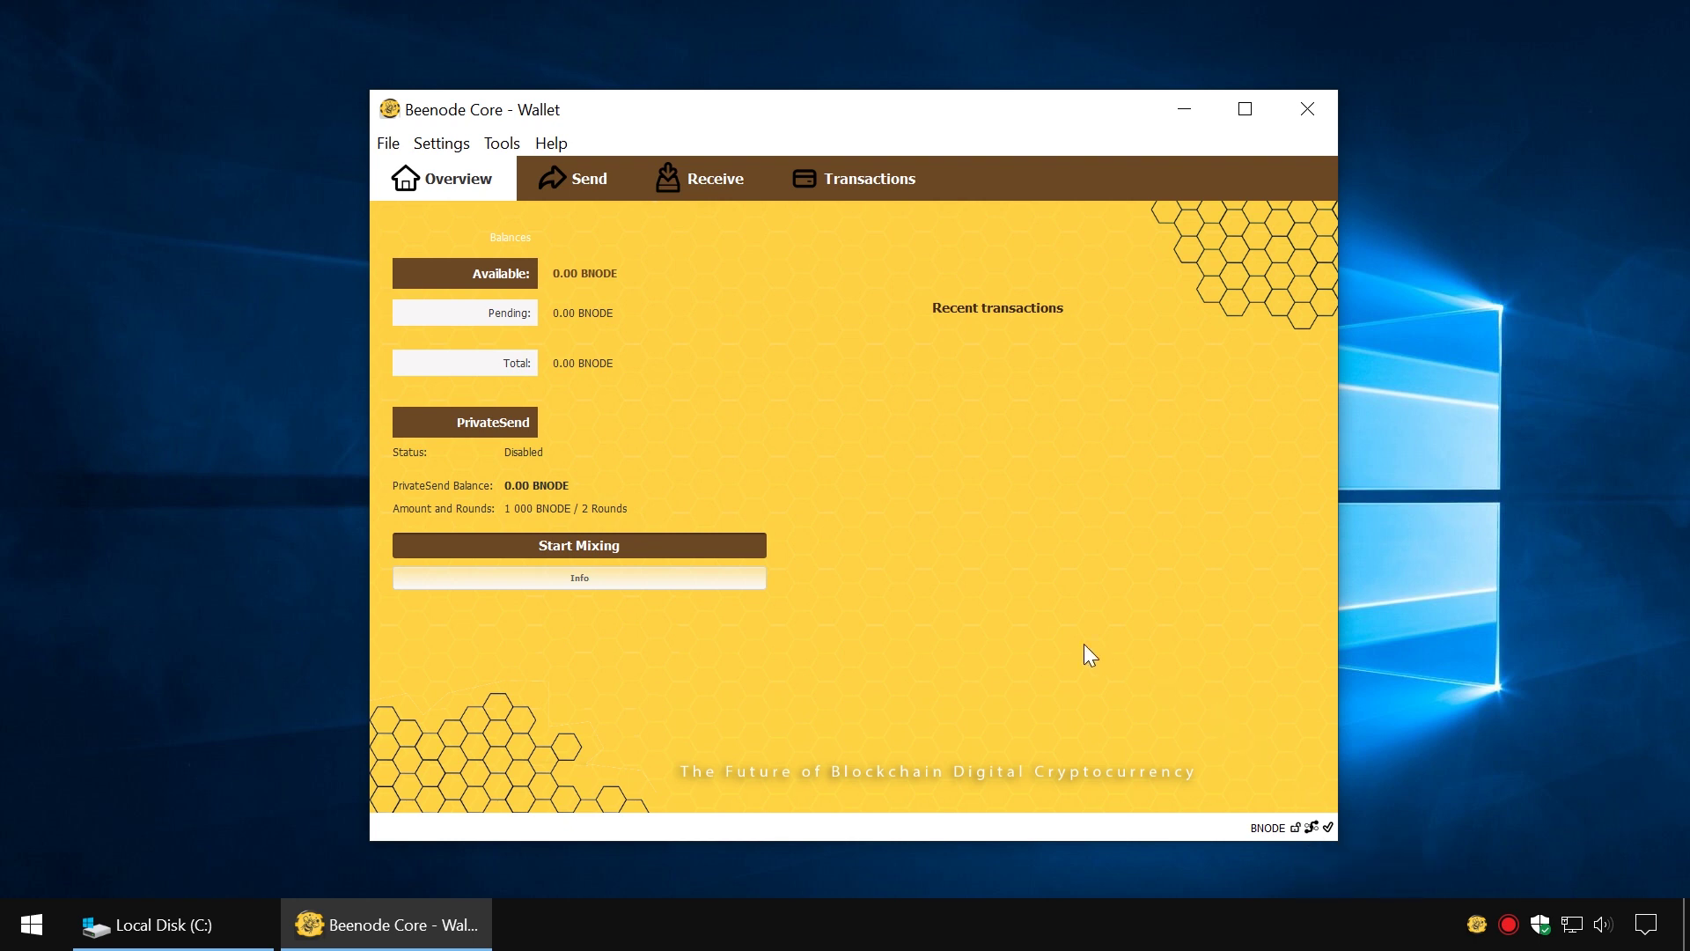
Back up the wallet to the Desktop as 'copy of wallet 16.04'
{"action": "left_click", "coordinate": [388, 143]}
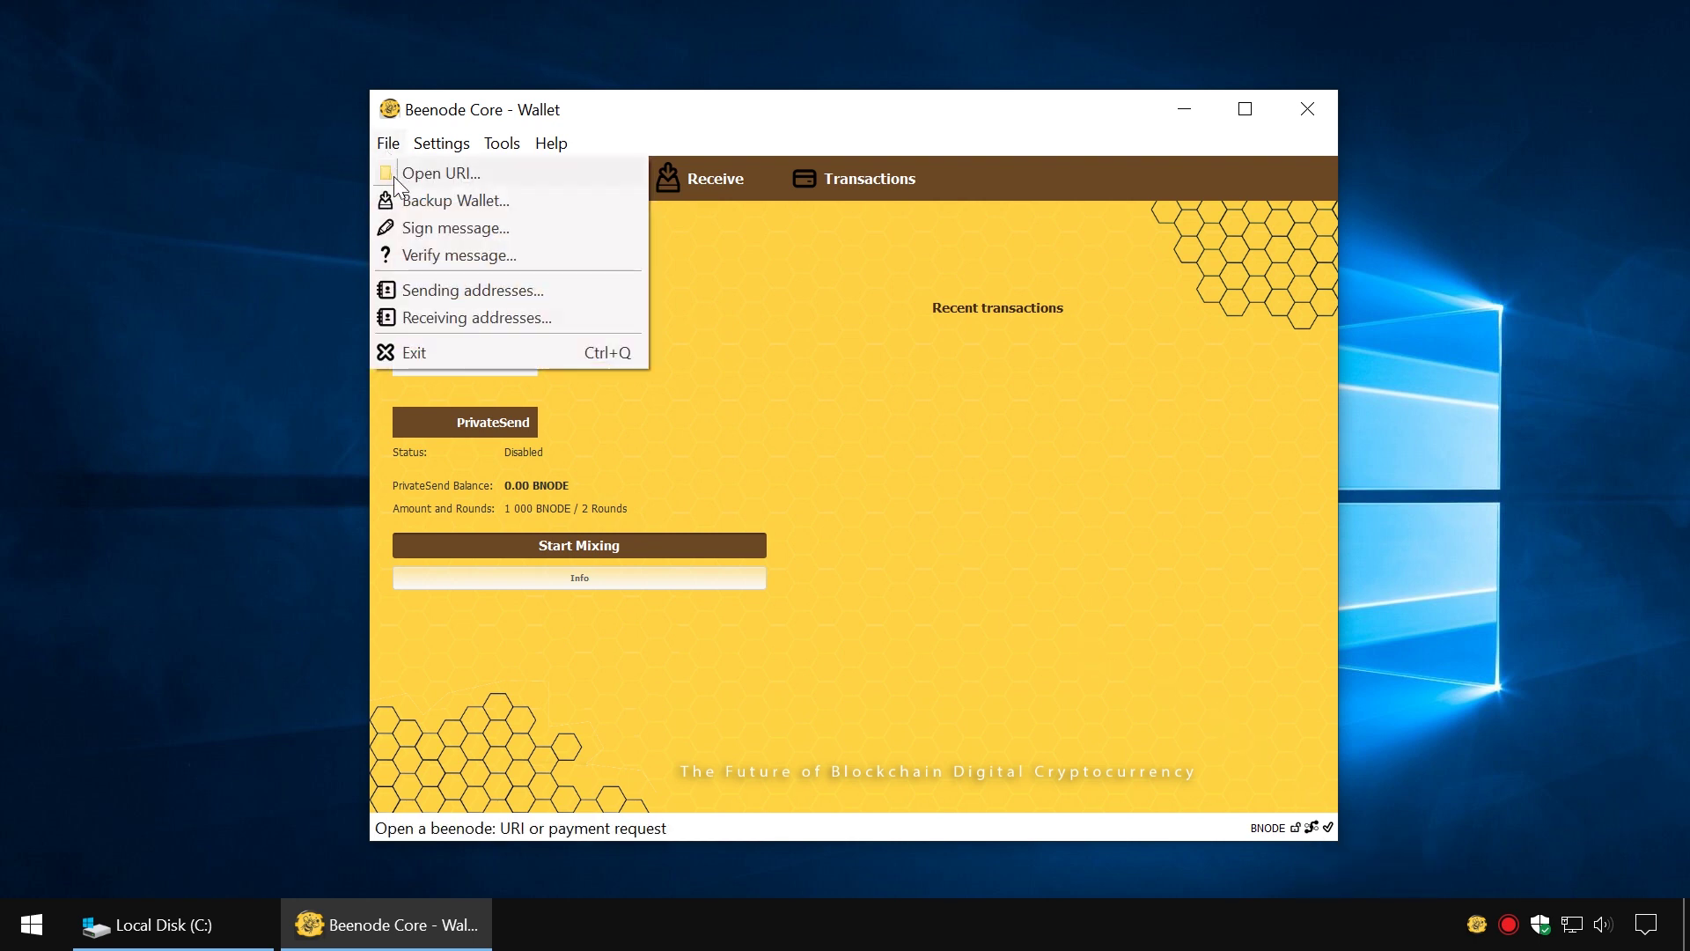
{"action": "left_click", "coordinate": [401, 192]}
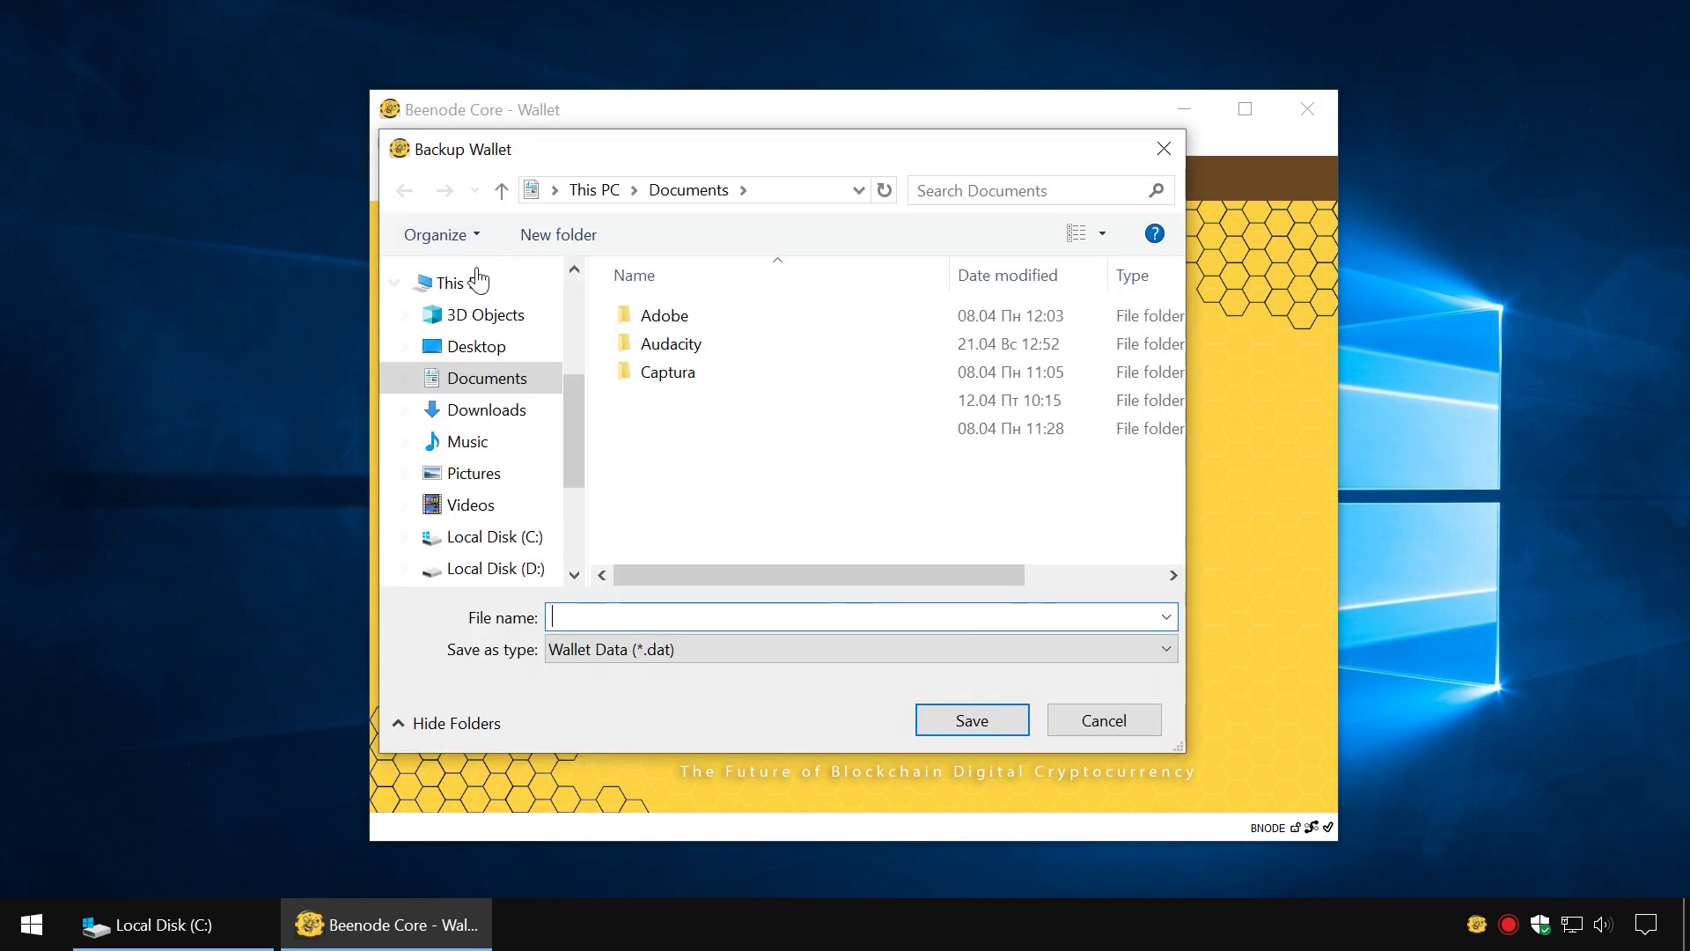
{"action": "left_click", "coordinate": [484, 346]}
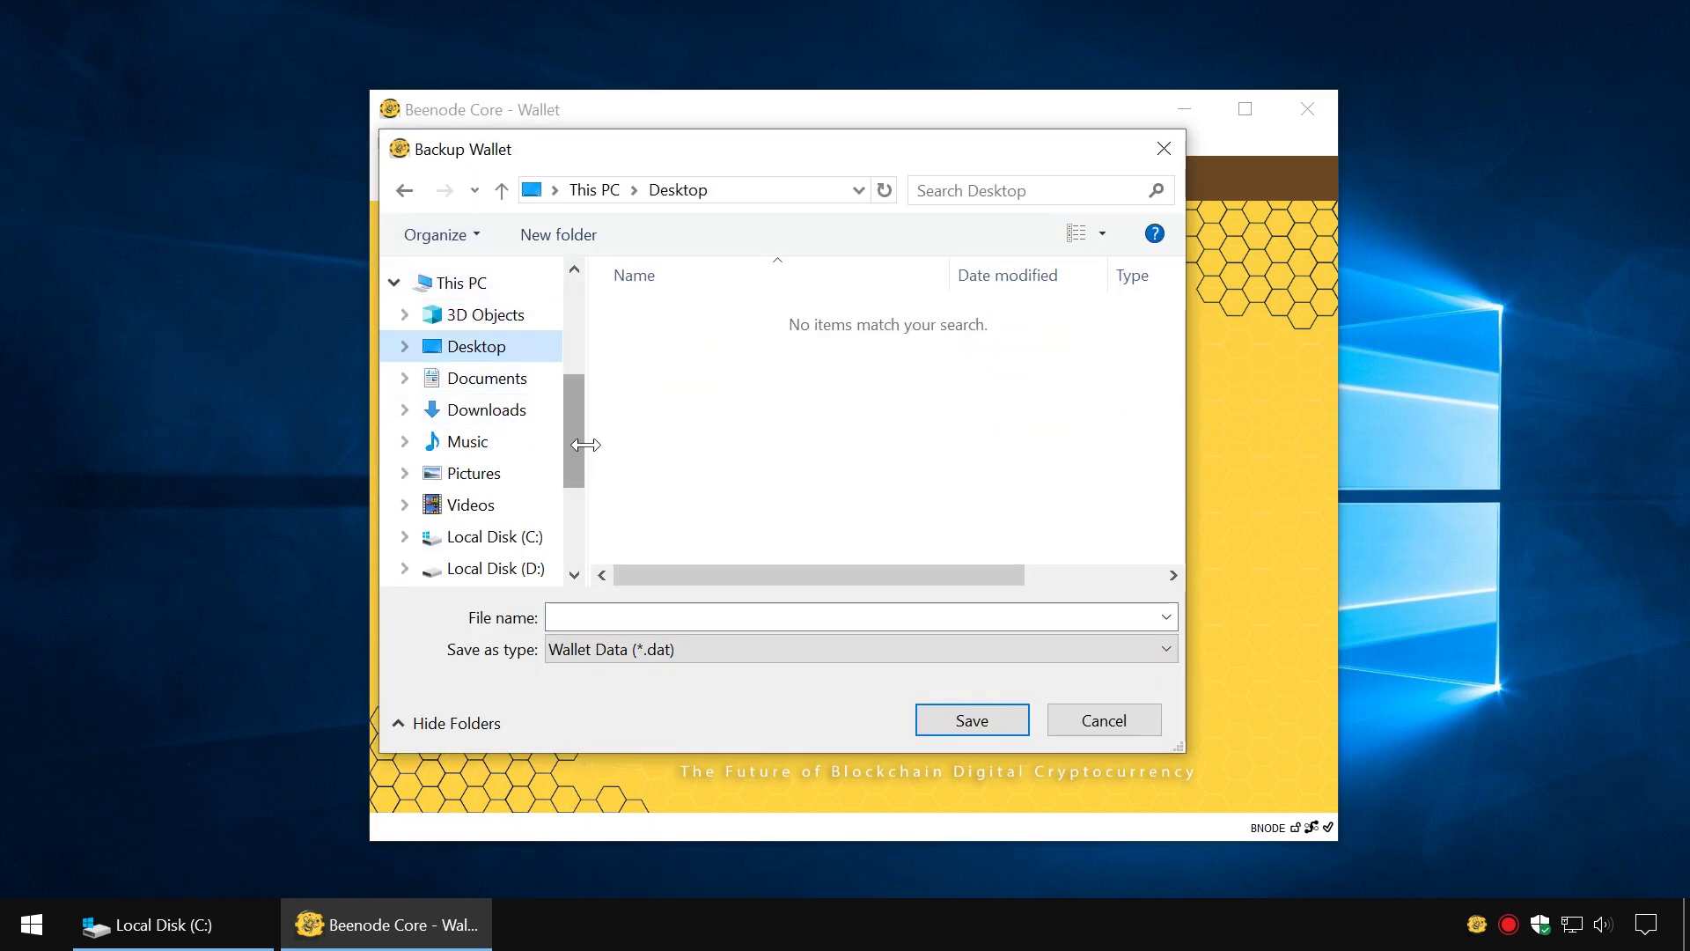
{"action": "left_click", "coordinate": [645, 618]}
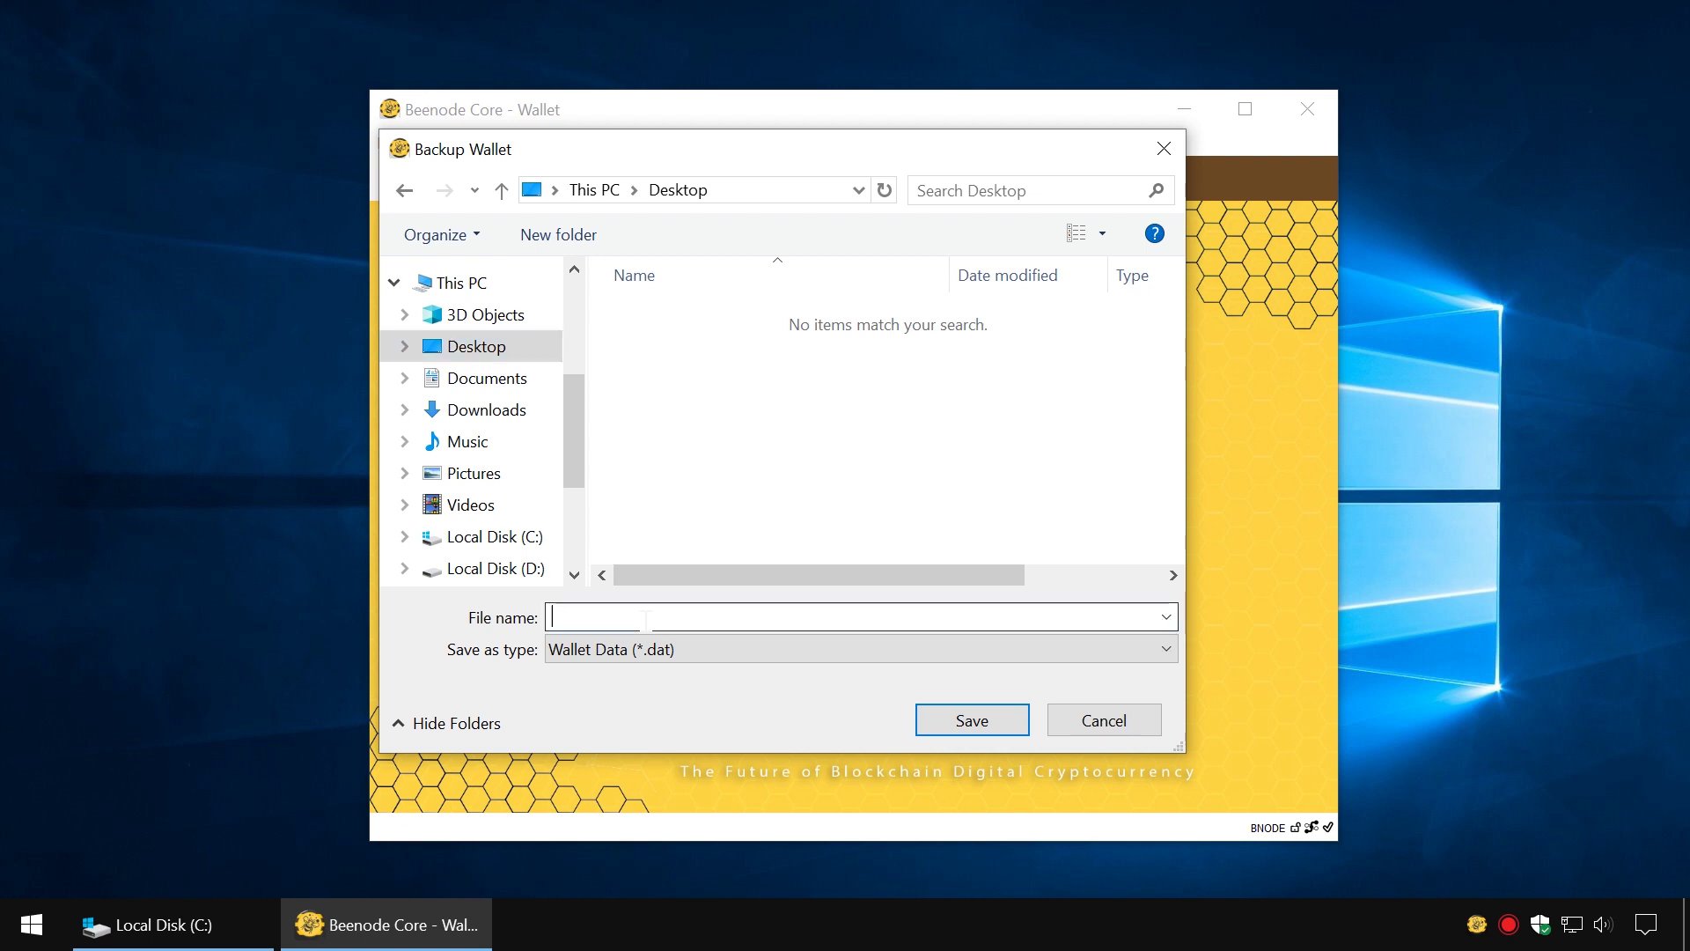
{"action": "type", "text": "cop"}
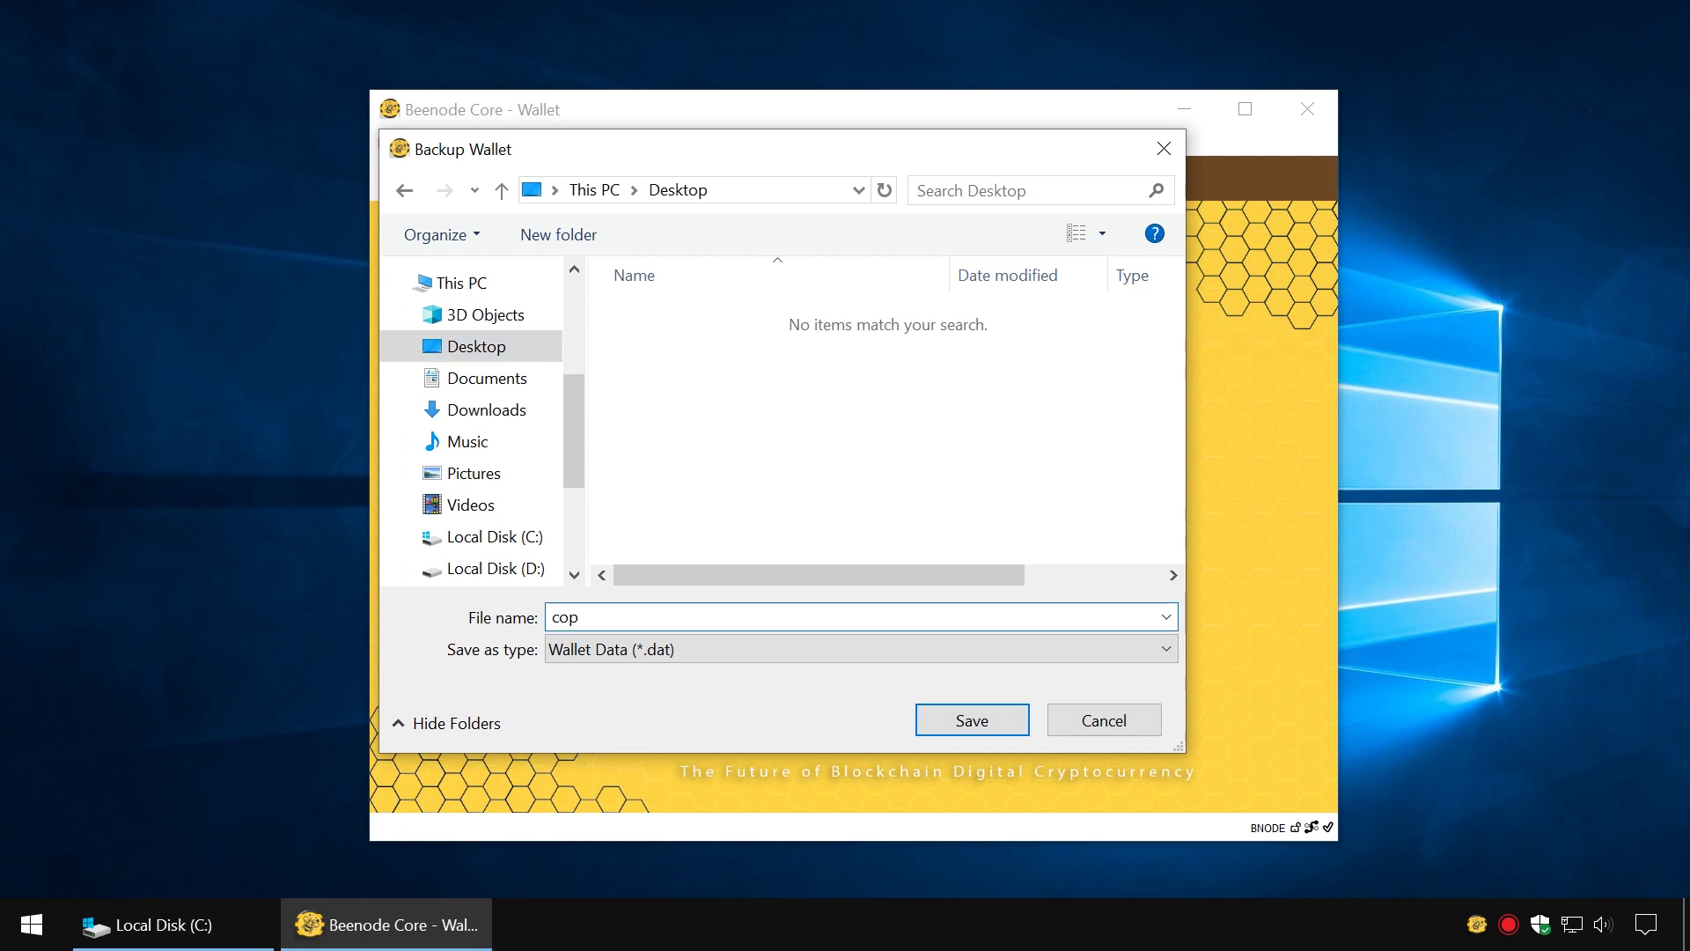
{"action": "type", "text": "y of w"}
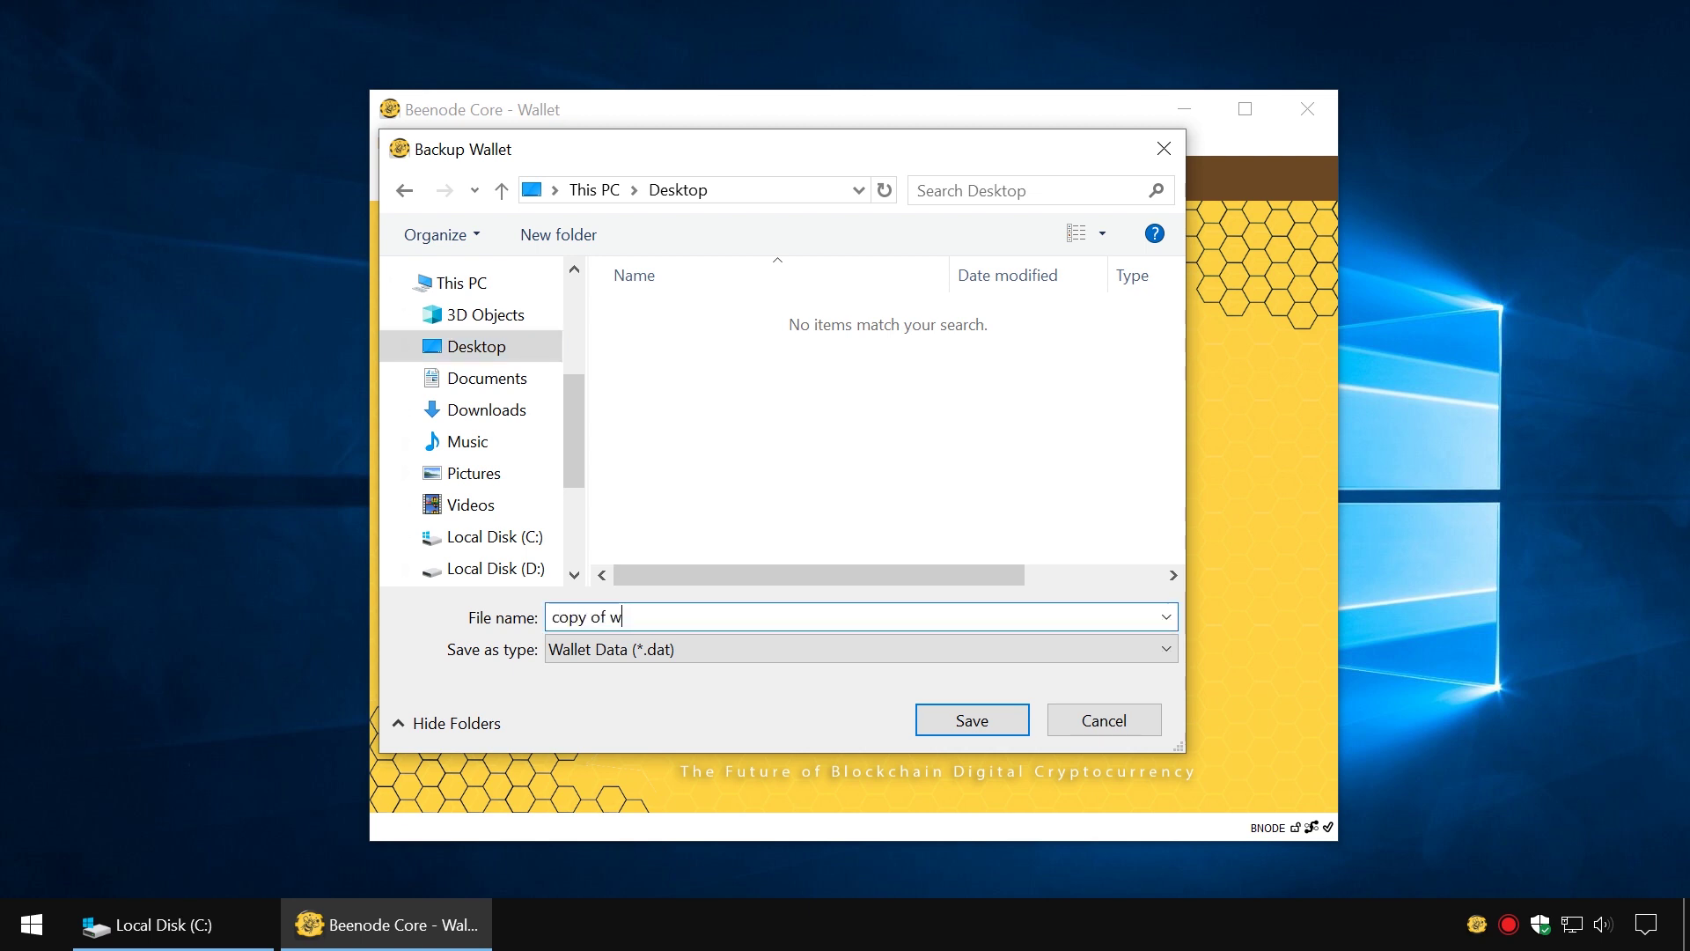
{"action": "type", "text": "allet 1"}
{"action": "type", "text": "6.04"}
{"action": "key", "text": "Return"}
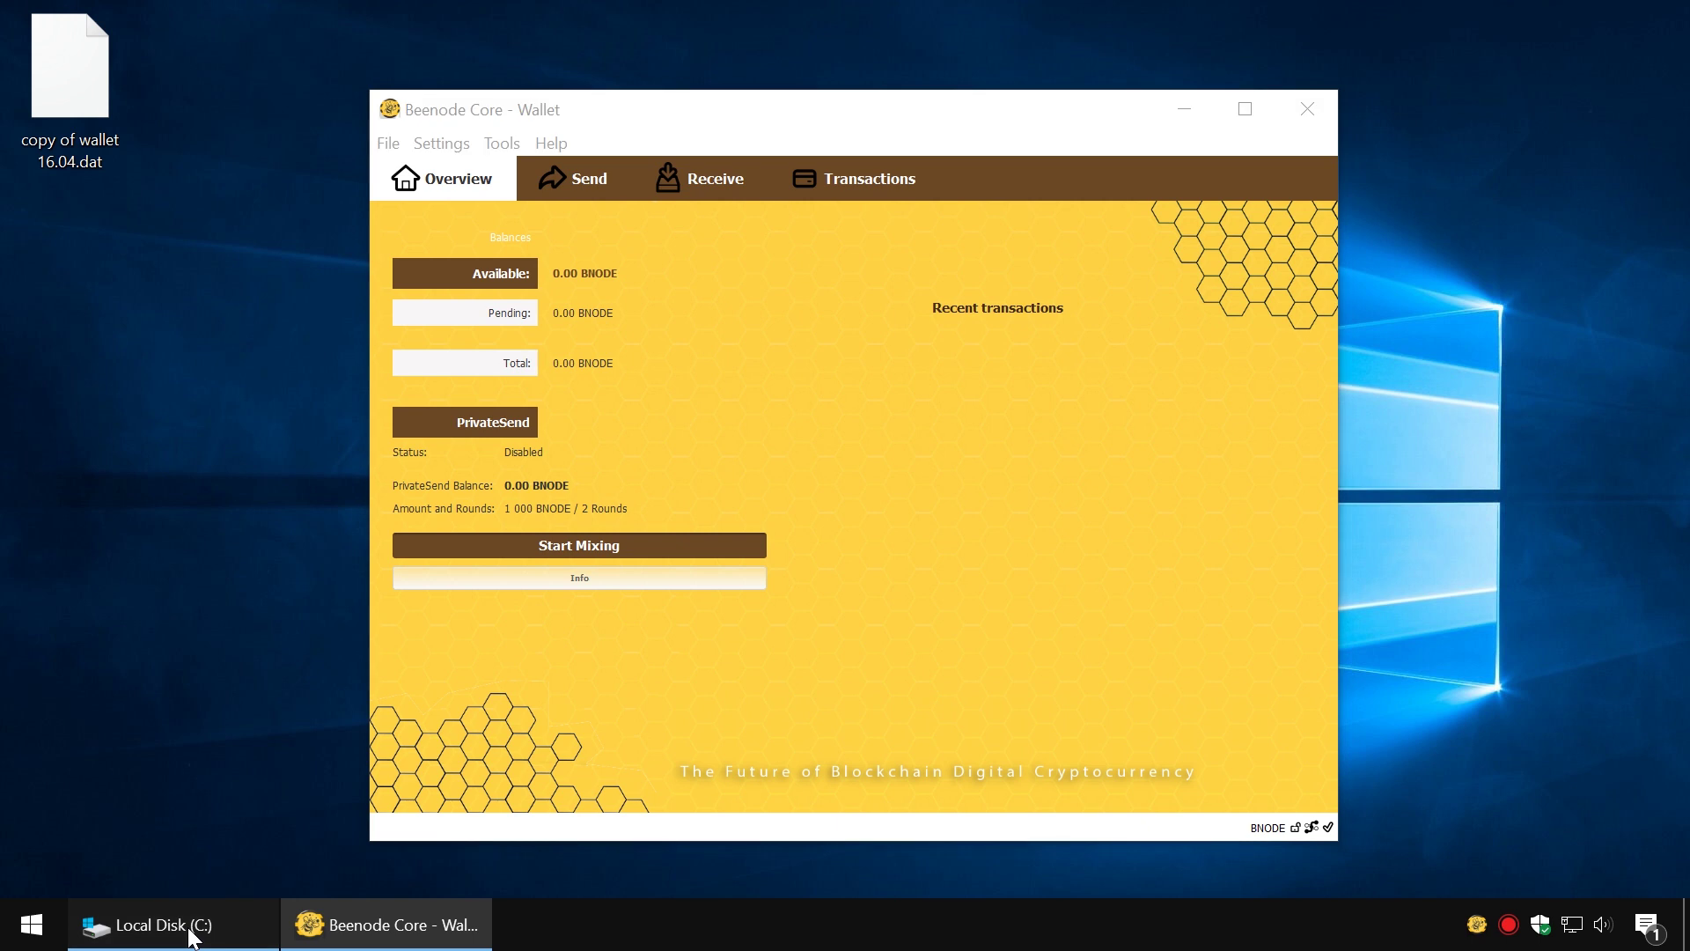
{"action": "left_click", "coordinate": [191, 925]}
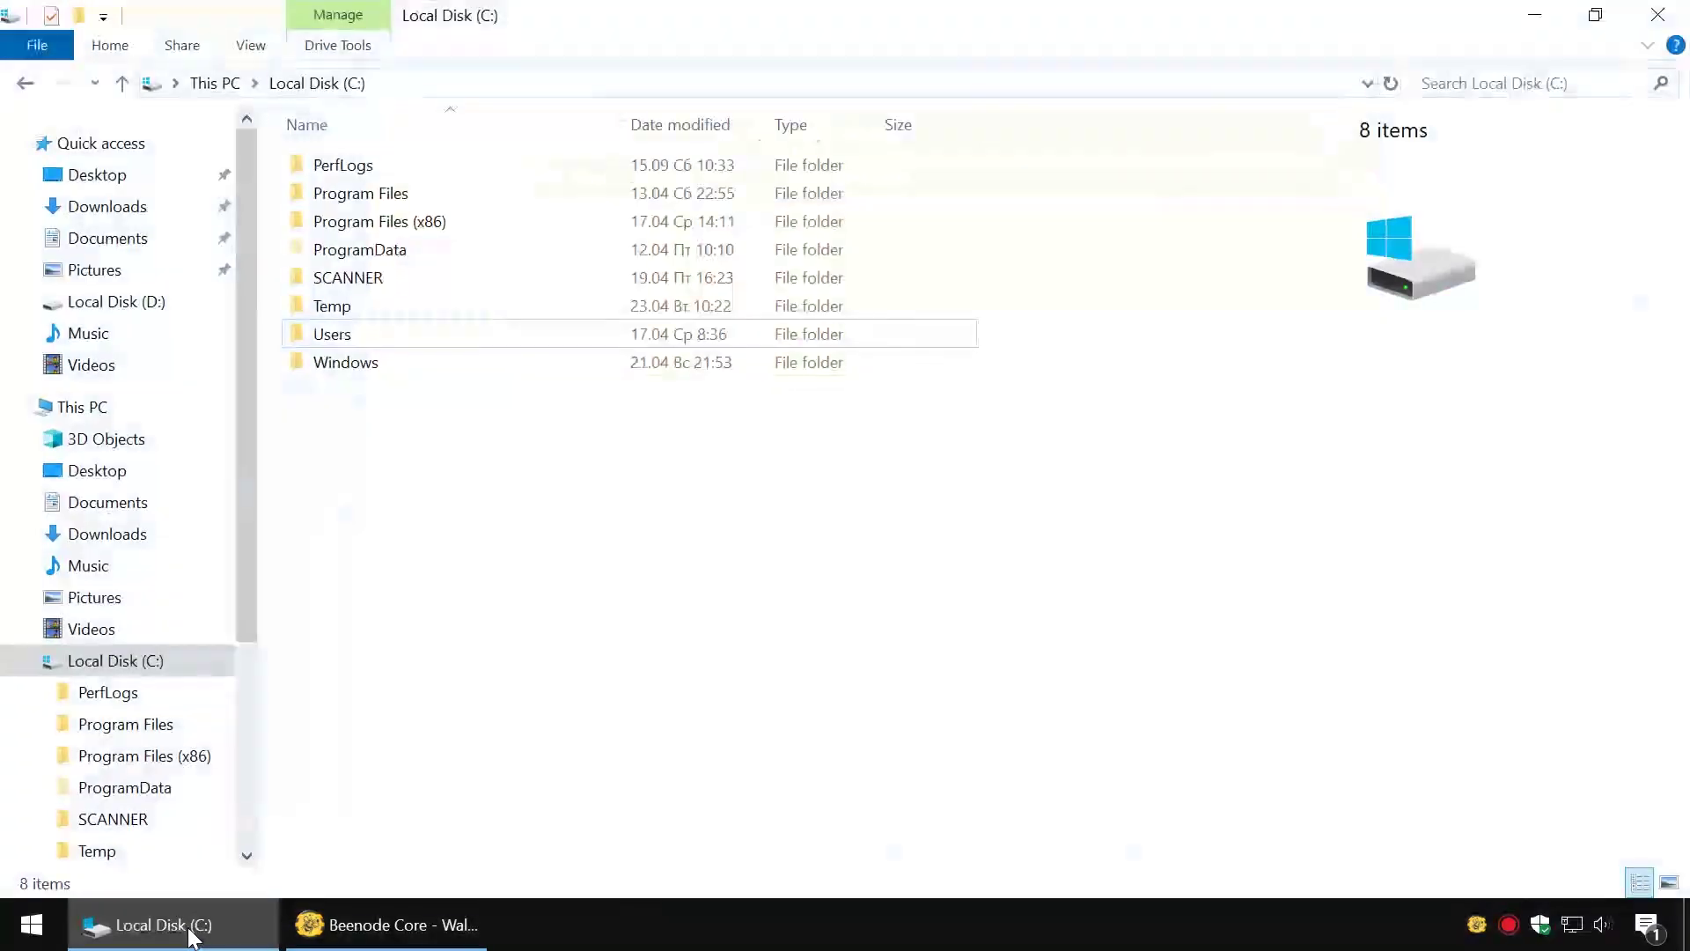
{"action": "double_click", "coordinate": [475, 332]}
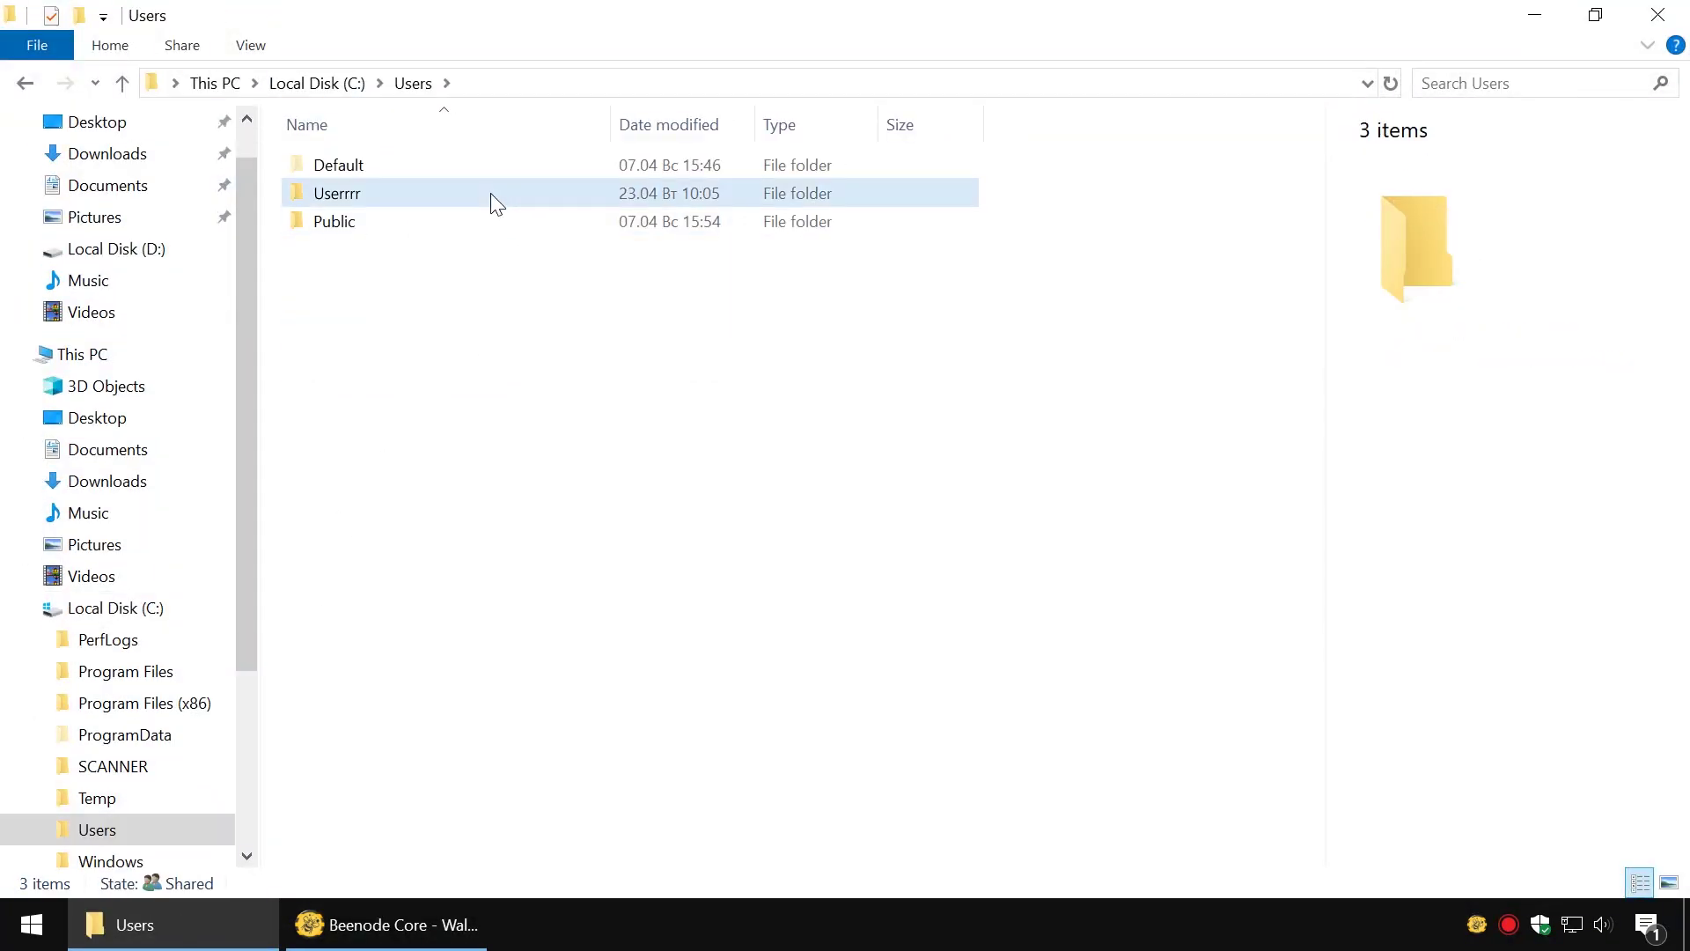
{"action": "double_click", "coordinate": [489, 193]}
{"action": "double_click", "coordinate": [492, 198]}
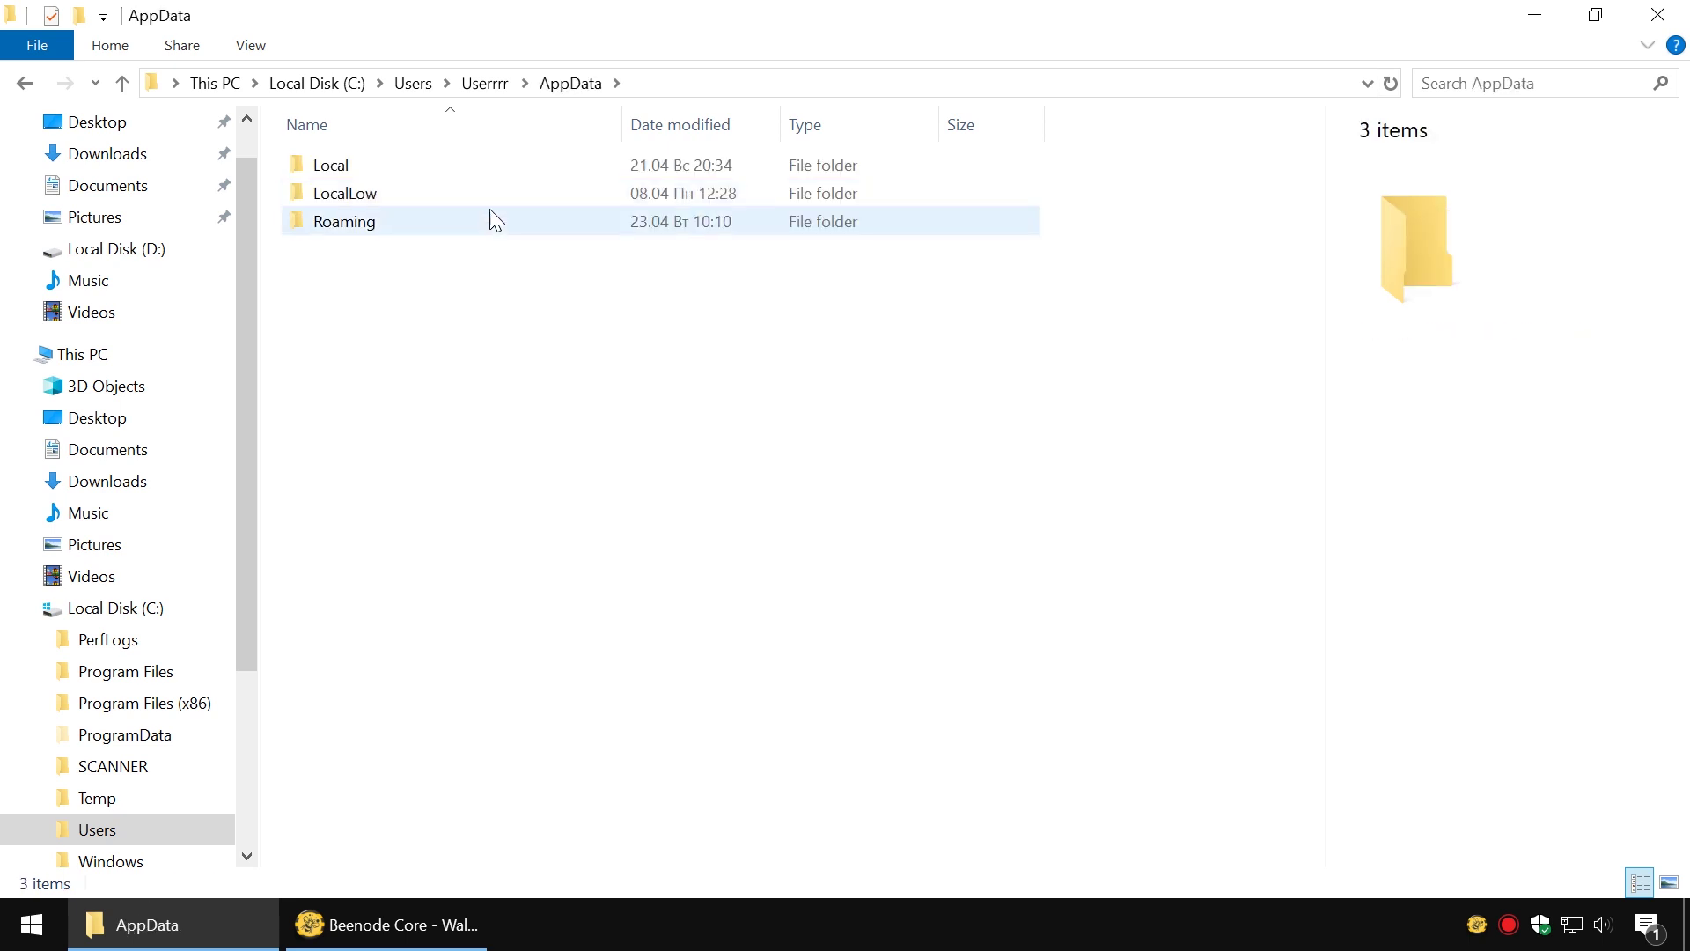
{"action": "double_click", "coordinate": [489, 218]}
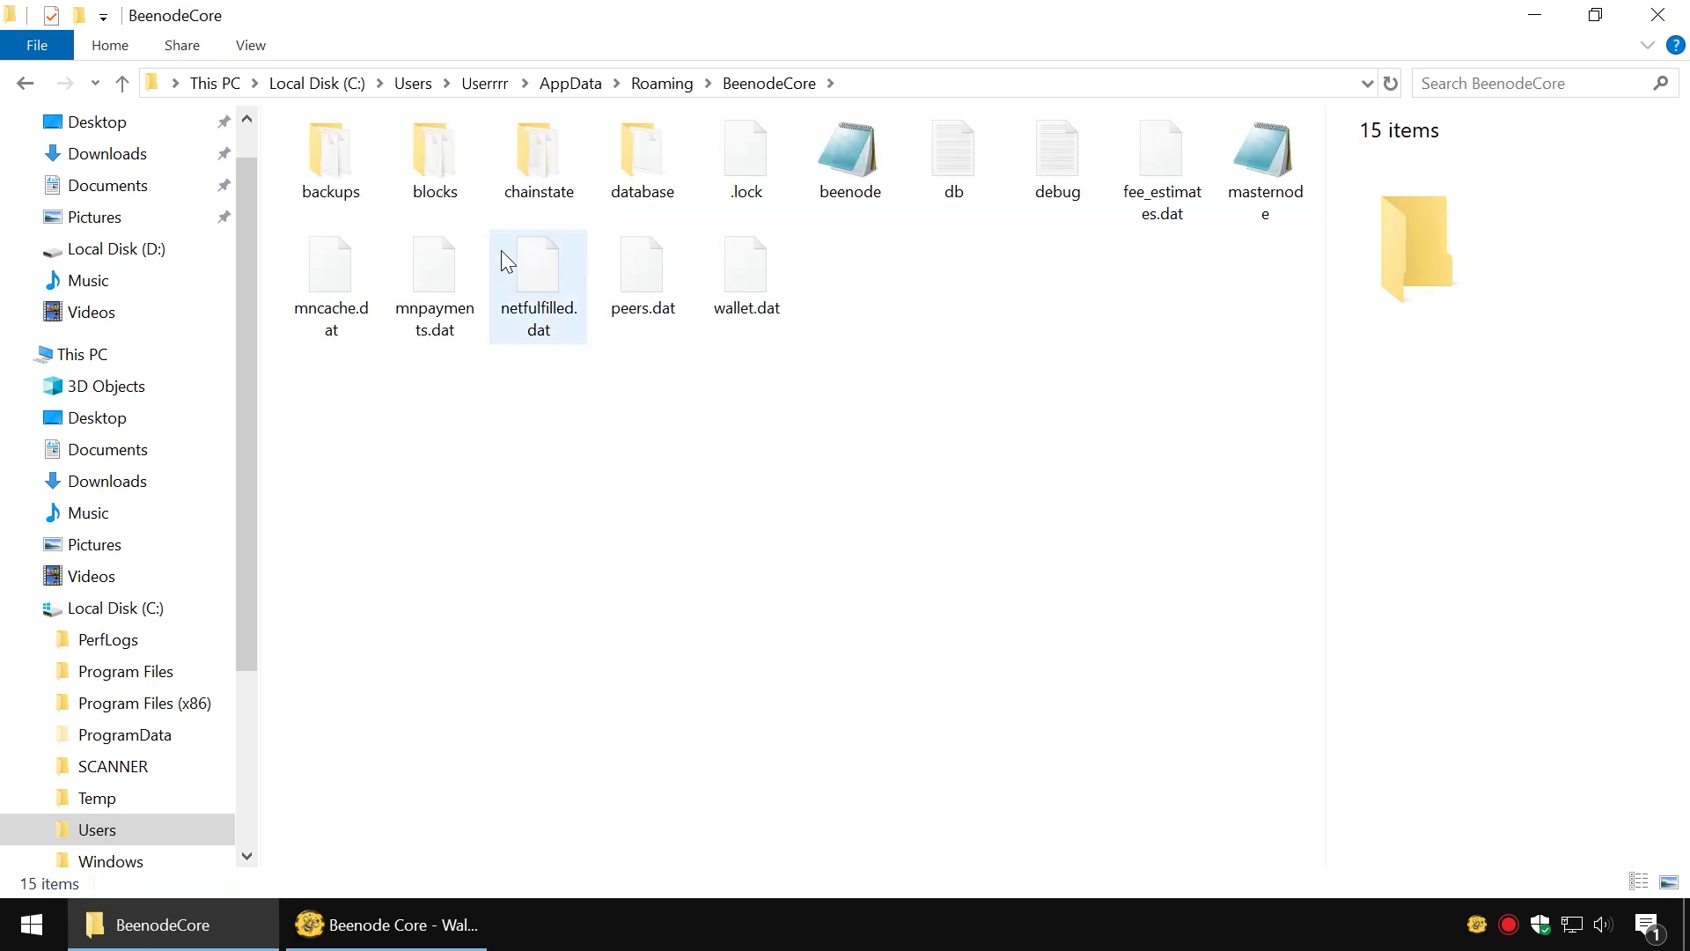
{"action": "left_click", "coordinate": [724, 274]}
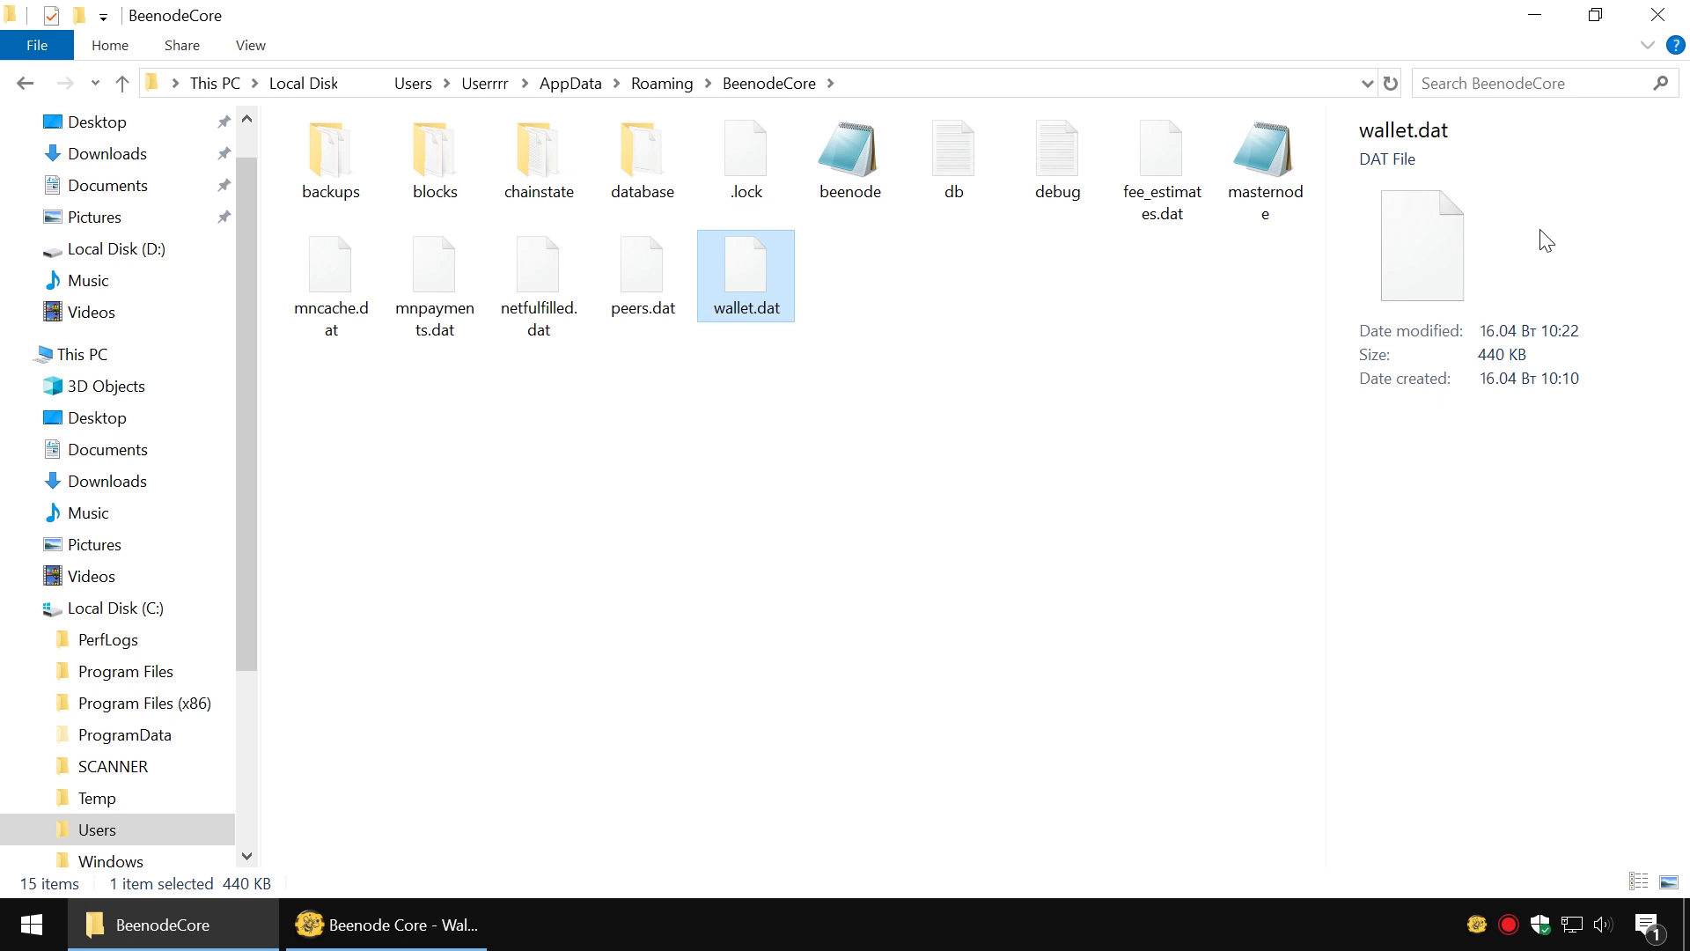
{"action": "left_click", "coordinate": [1658, 14]}
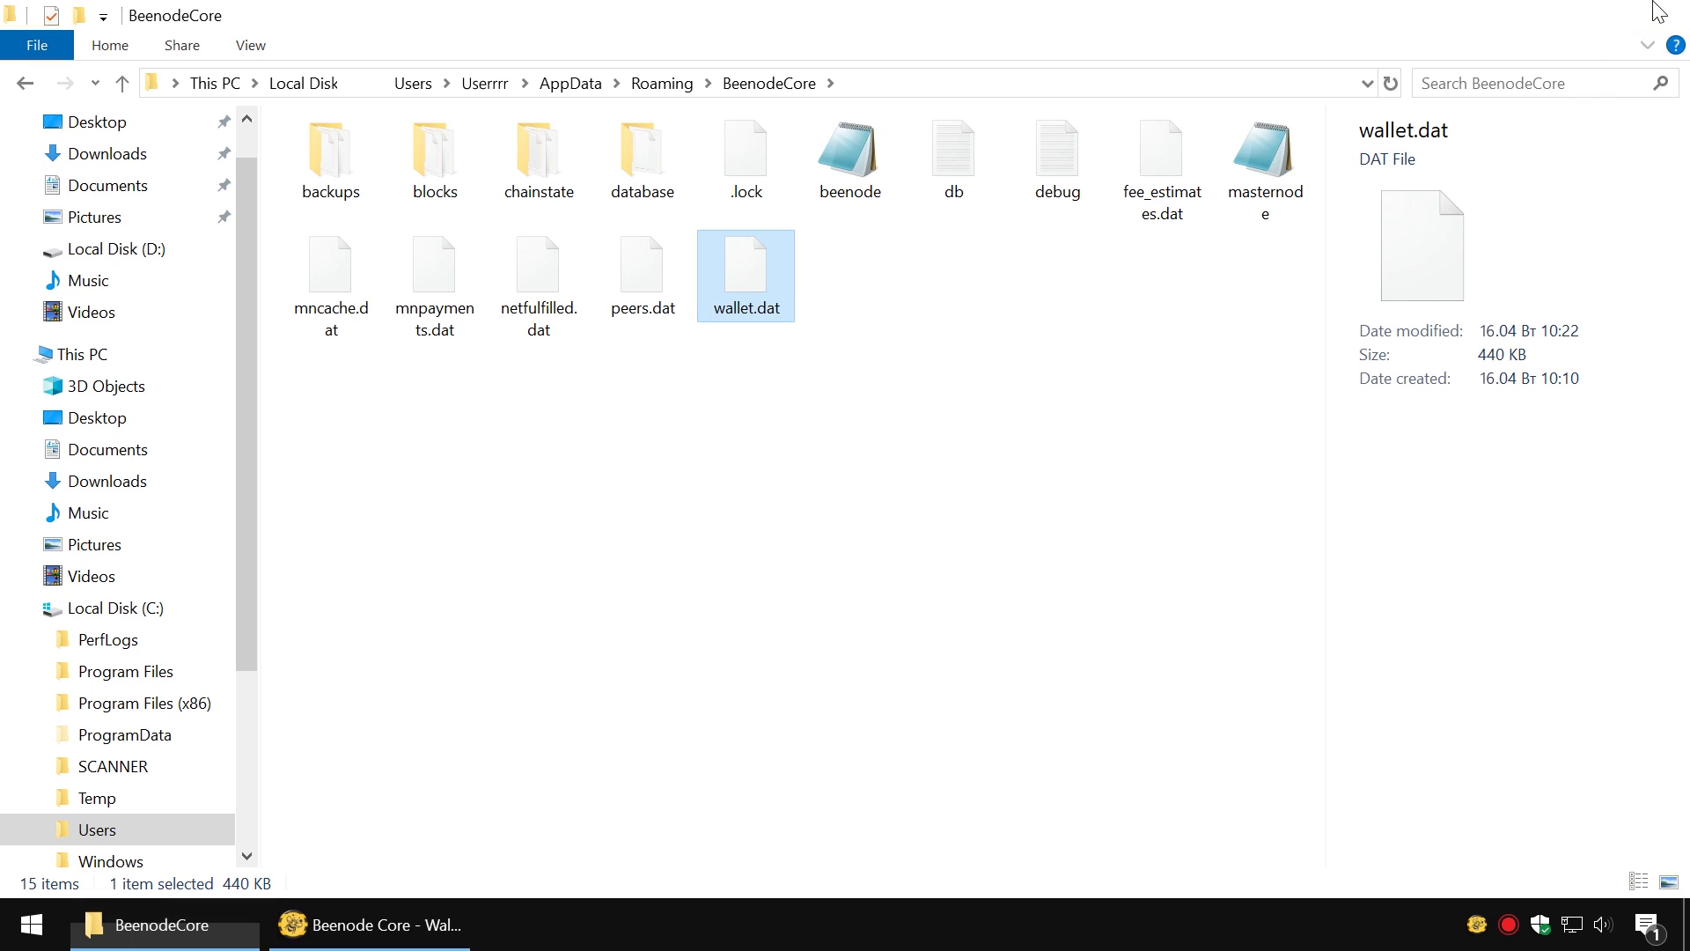